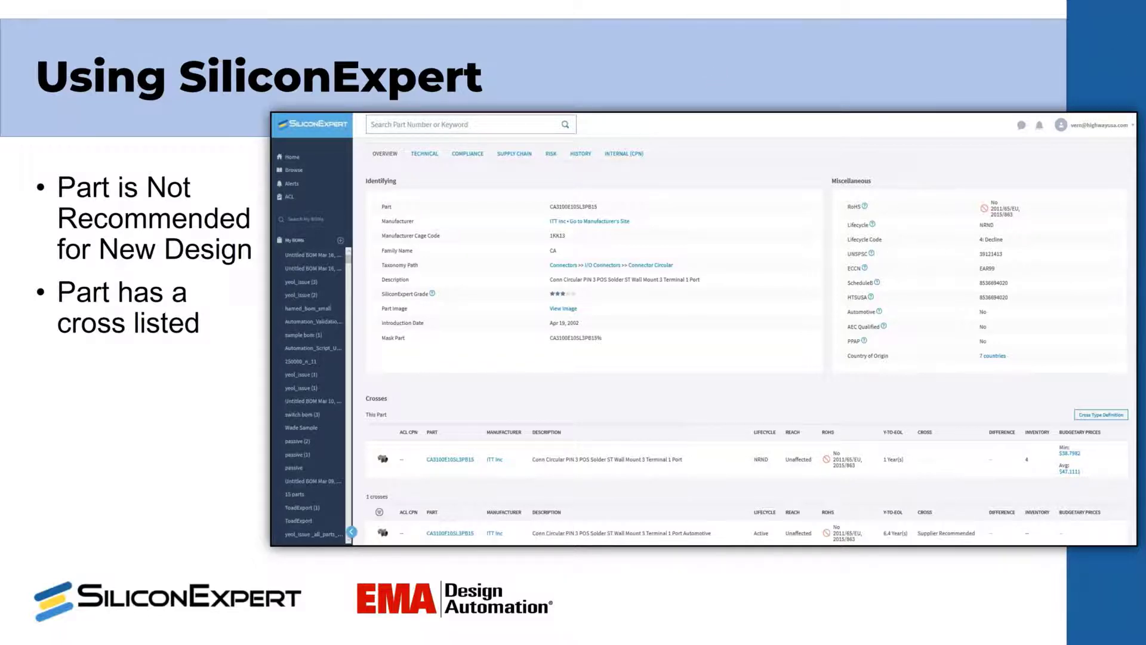
click(925, 182)
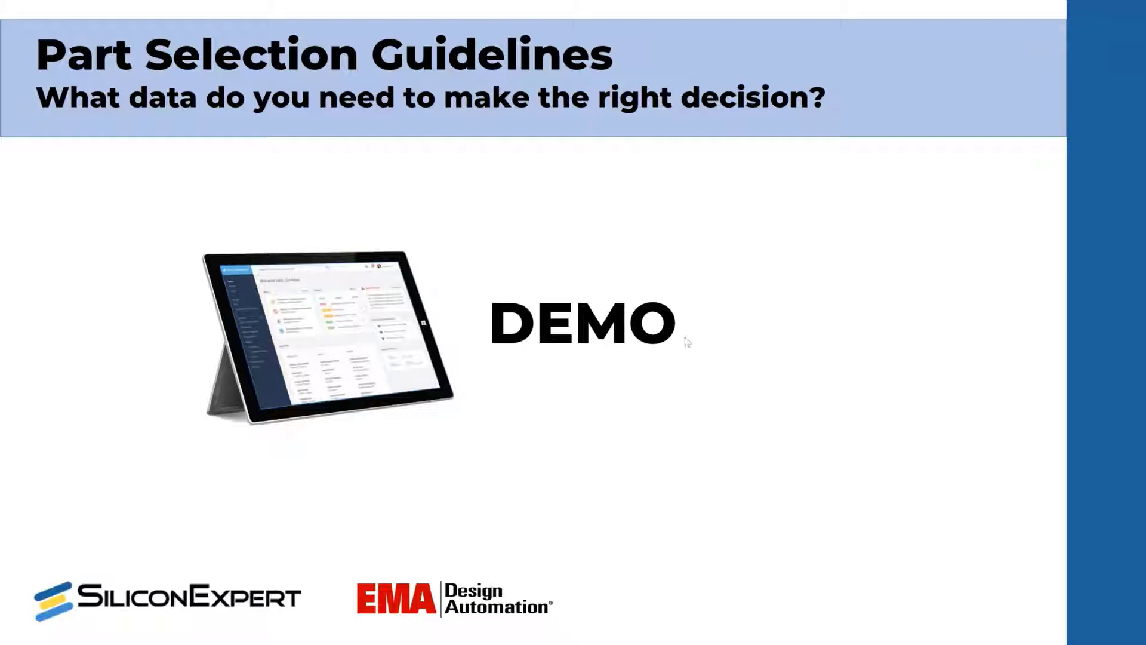
Step: Switch to OrCAD Capture and open the SiliconExpert SE Connect BOM Risk health check for the open design
key(alt+Tab)
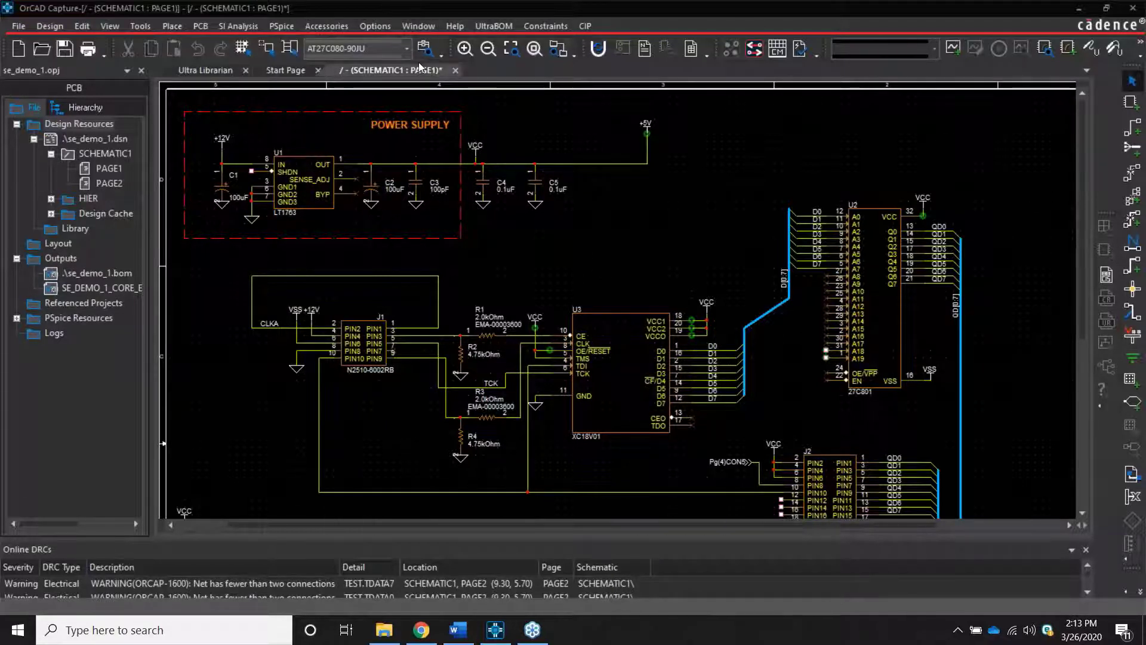
click(330, 28)
mouse_move(358, 61)
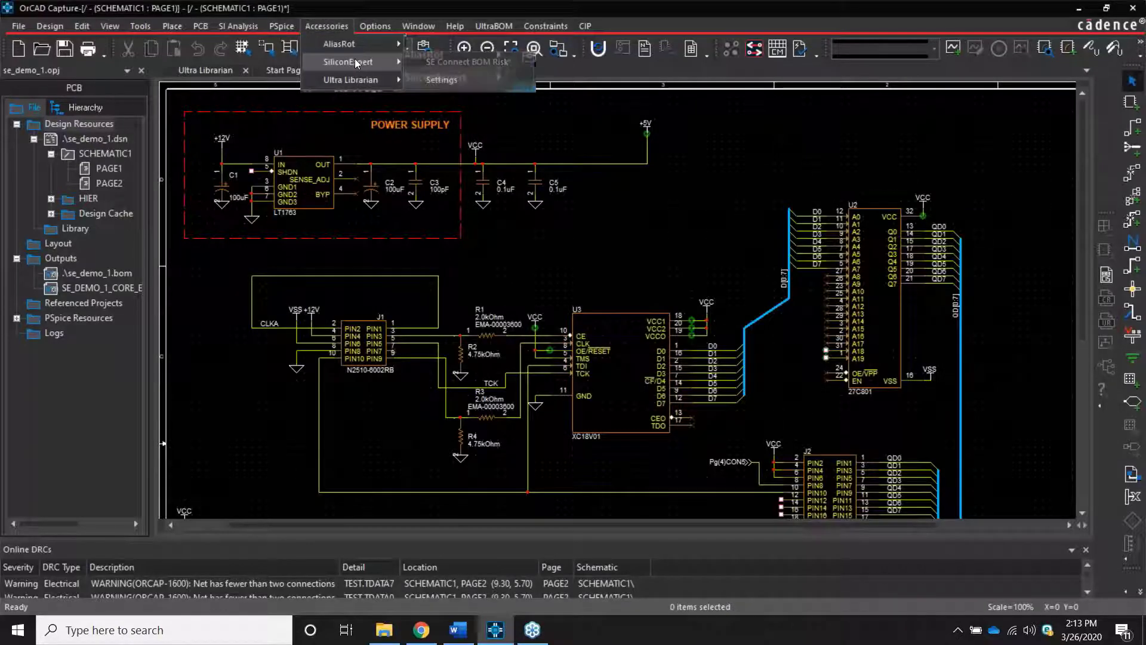
click(438, 65)
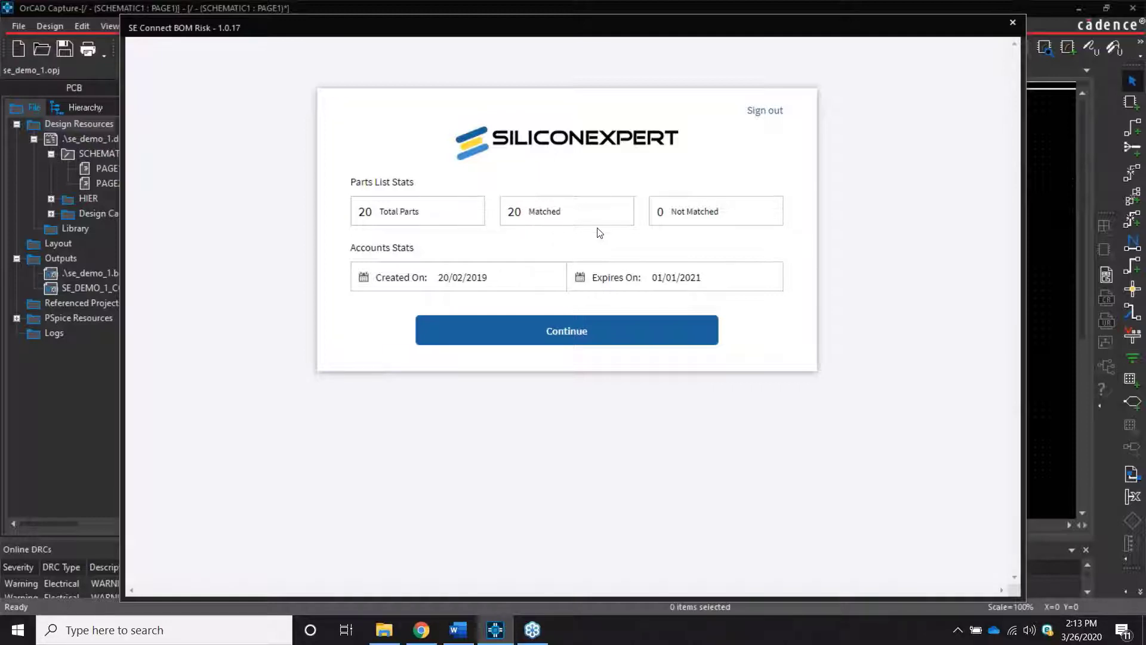
click(567, 333)
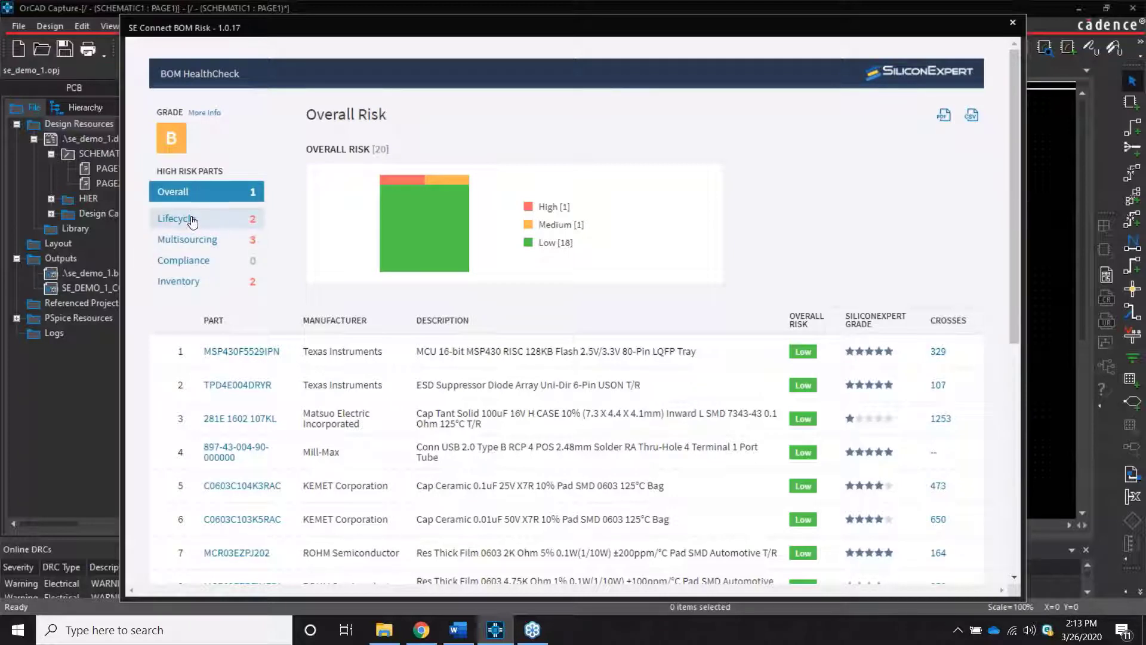
Step: Filter the Overall Risk parts list by Low, by Medium and by High risk
mouse_move(444, 252)
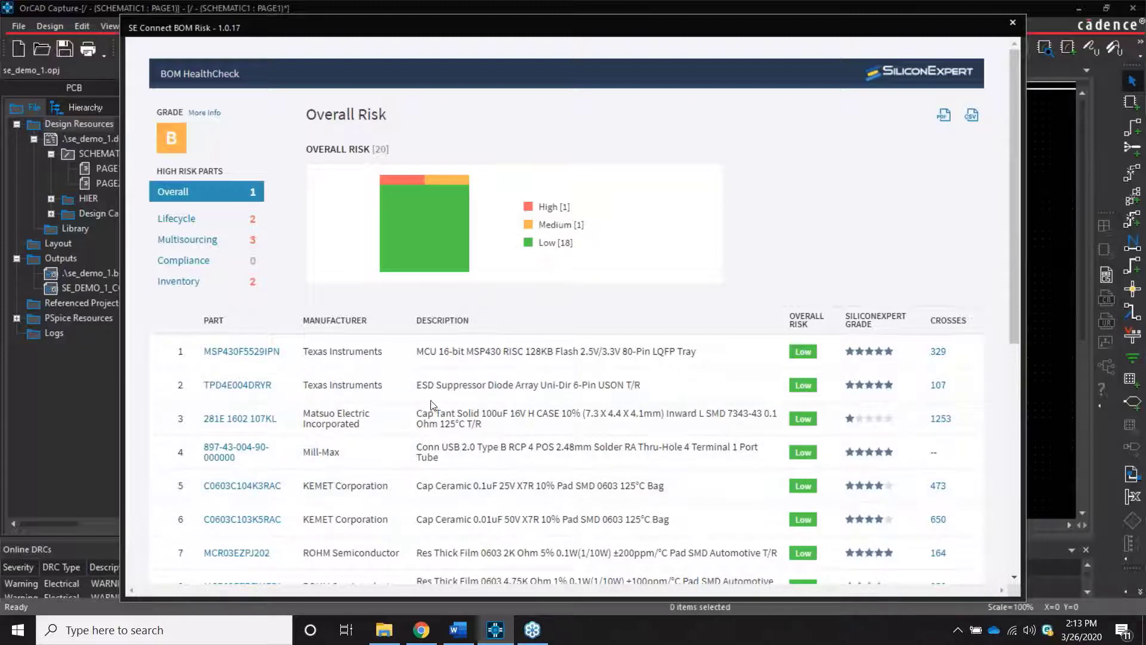
click(443, 252)
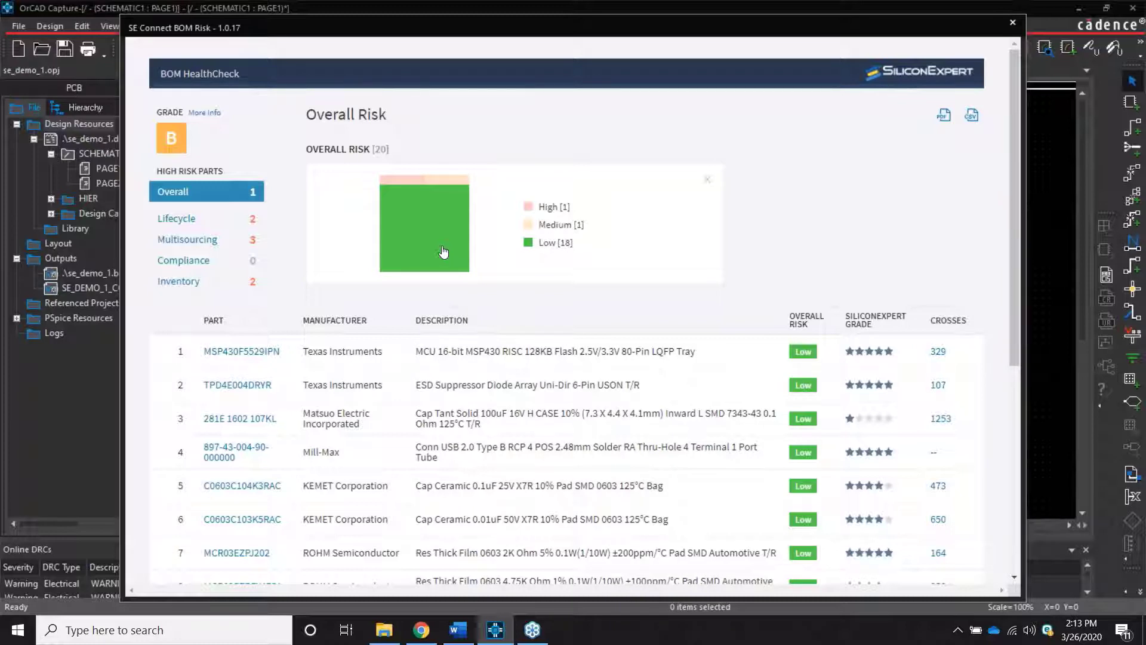
click(554, 227)
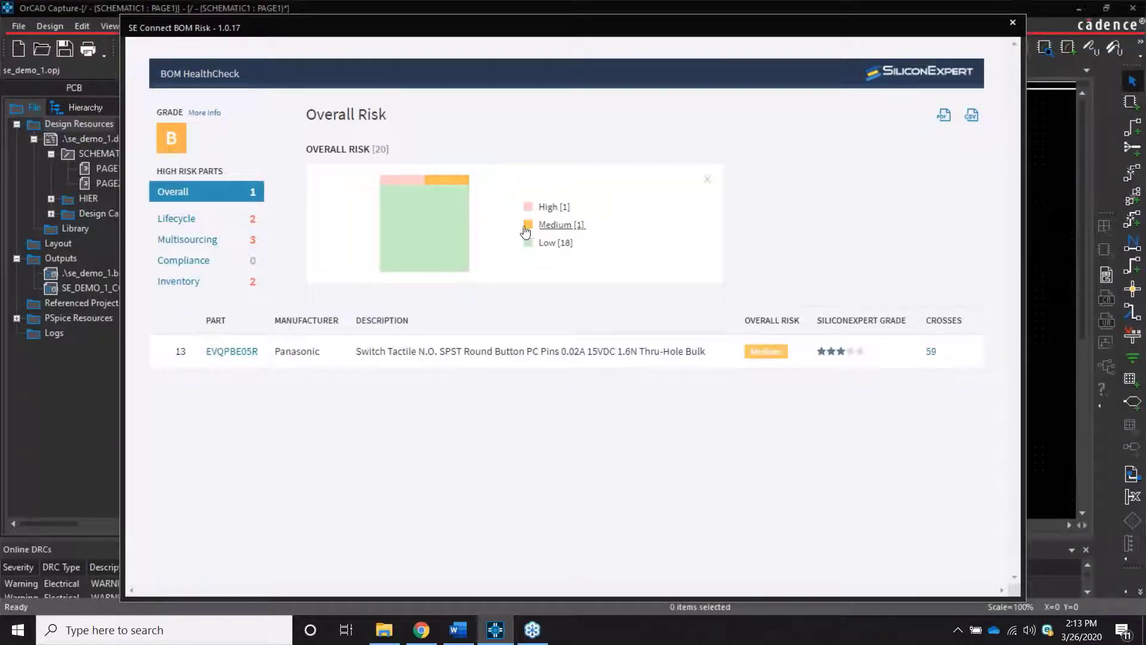
click(412, 181)
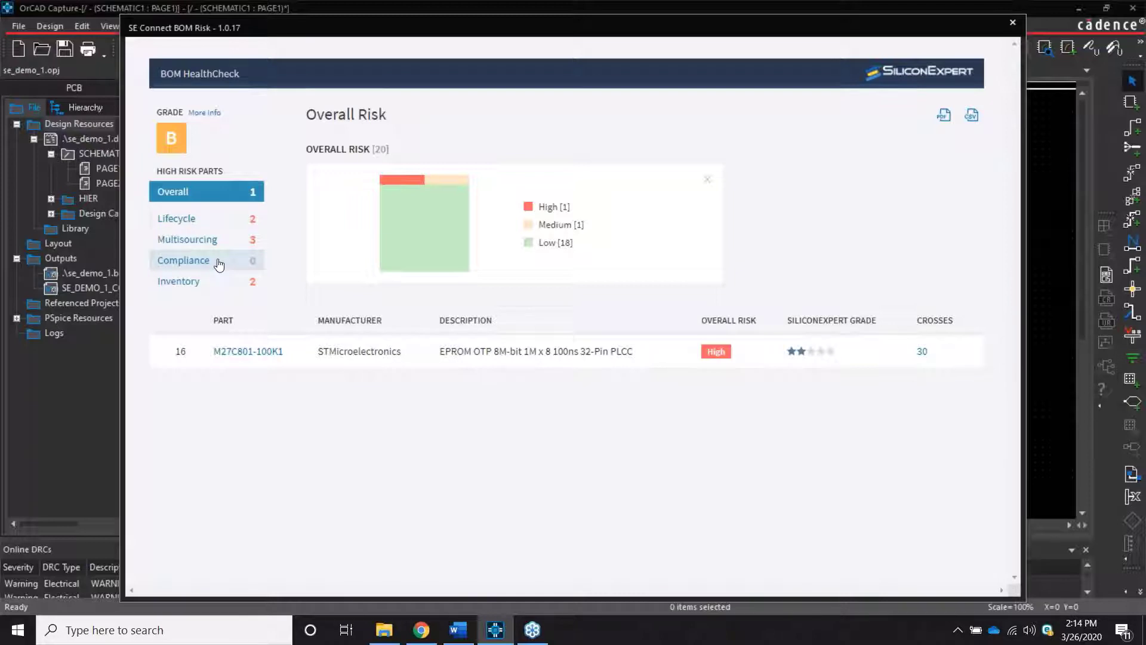
Step: Filter the Lifecycle Risk parts to High and display the Multisourcing Risk breakdown
click(187, 222)
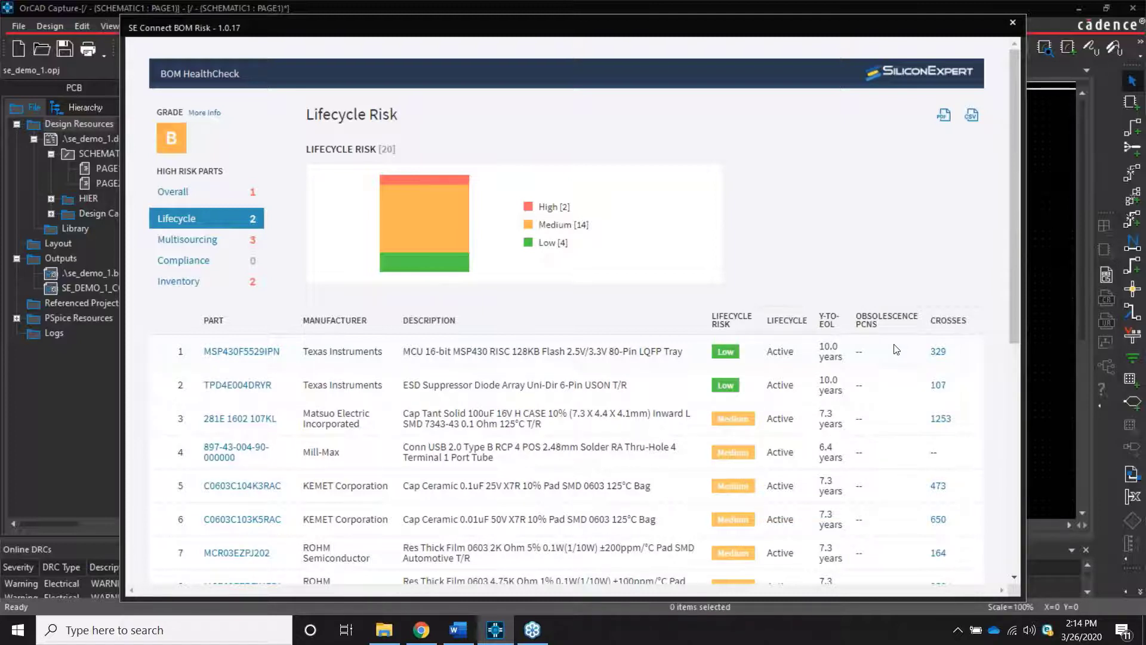
click(426, 181)
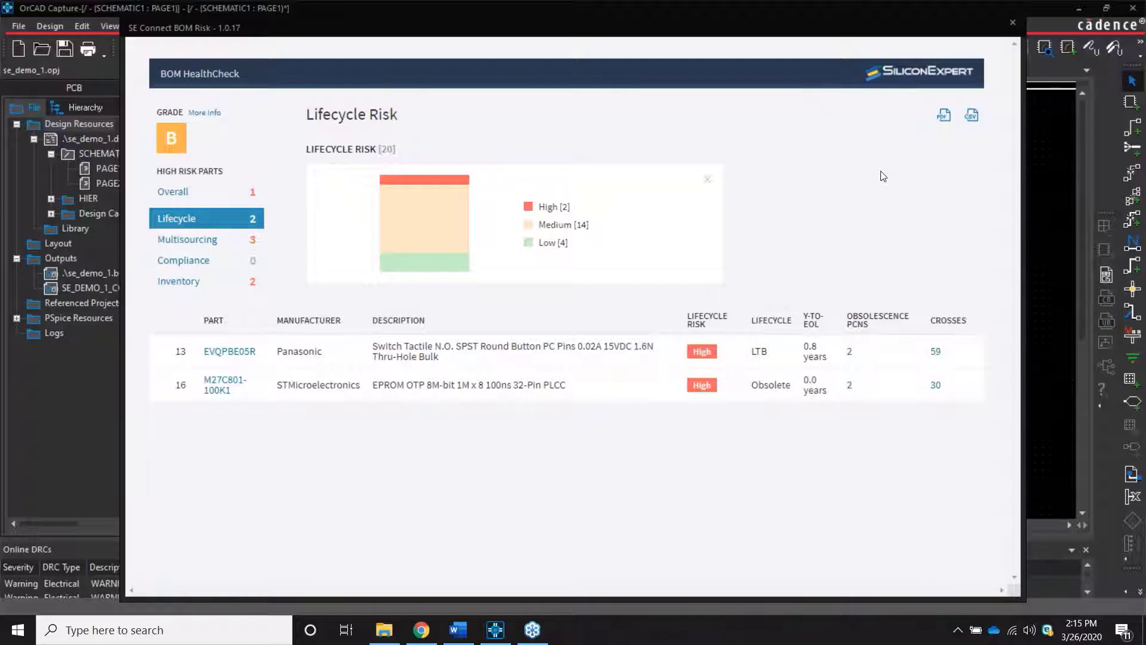
click(187, 239)
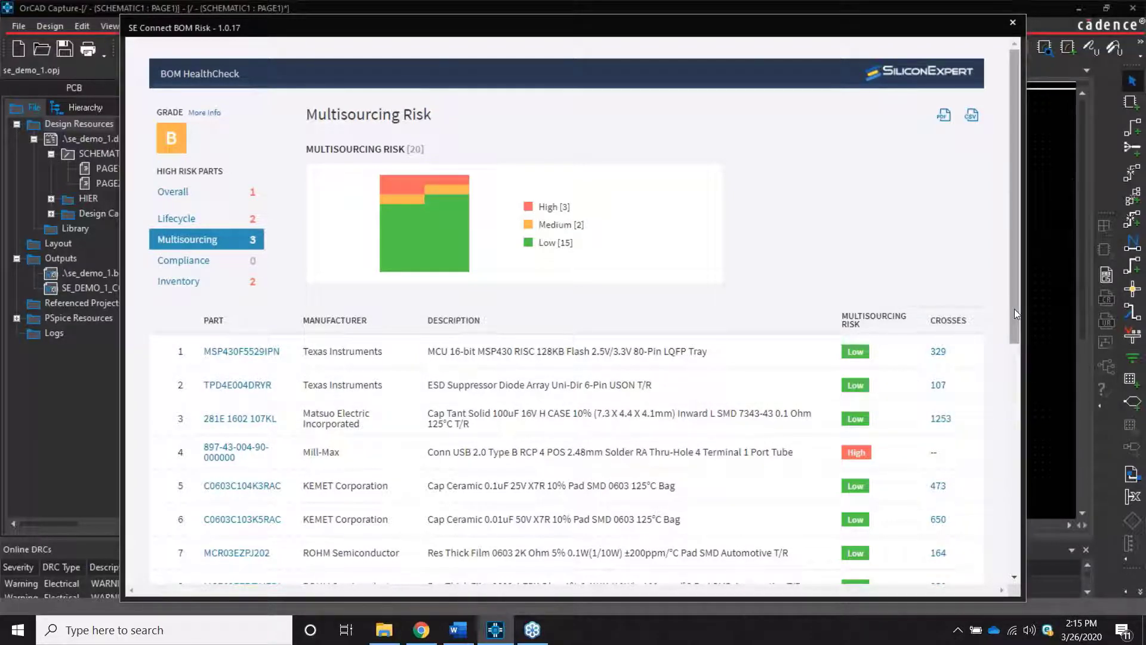
mouse_move(1015, 309)
mouse_down()
mouse_move(1050, 471)
mouse_move(1048, 299)
mouse_up()
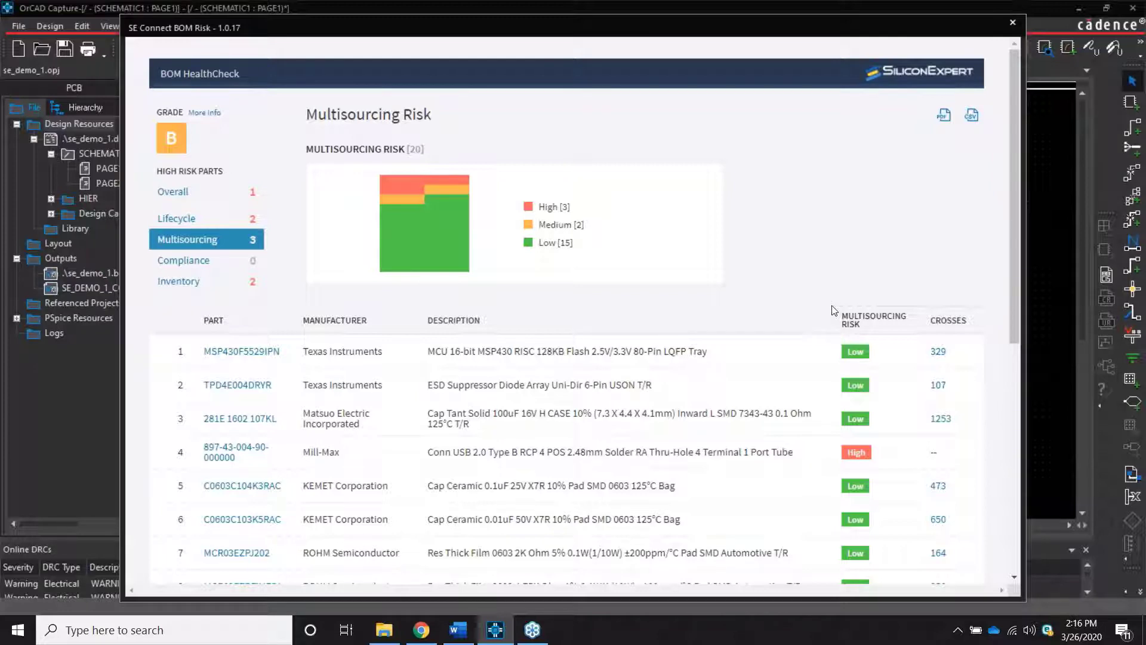
Step: Filter the Compliance Risk parts by Medium and by Low, and the Inventory Risk parts by High
click(187, 262)
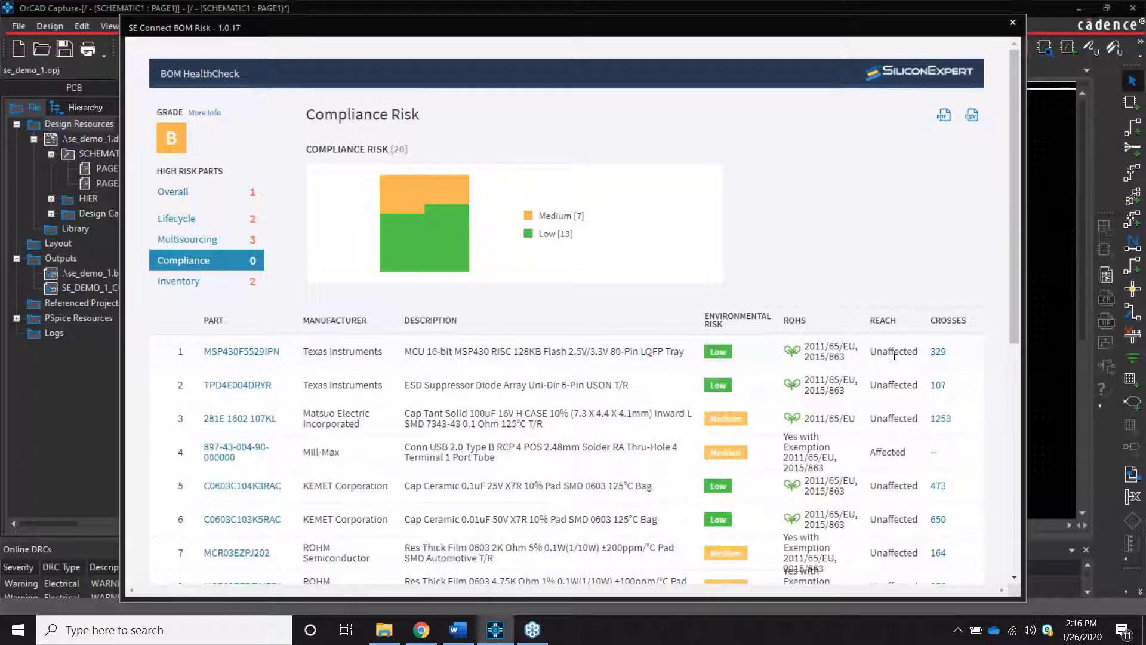
click(562, 216)
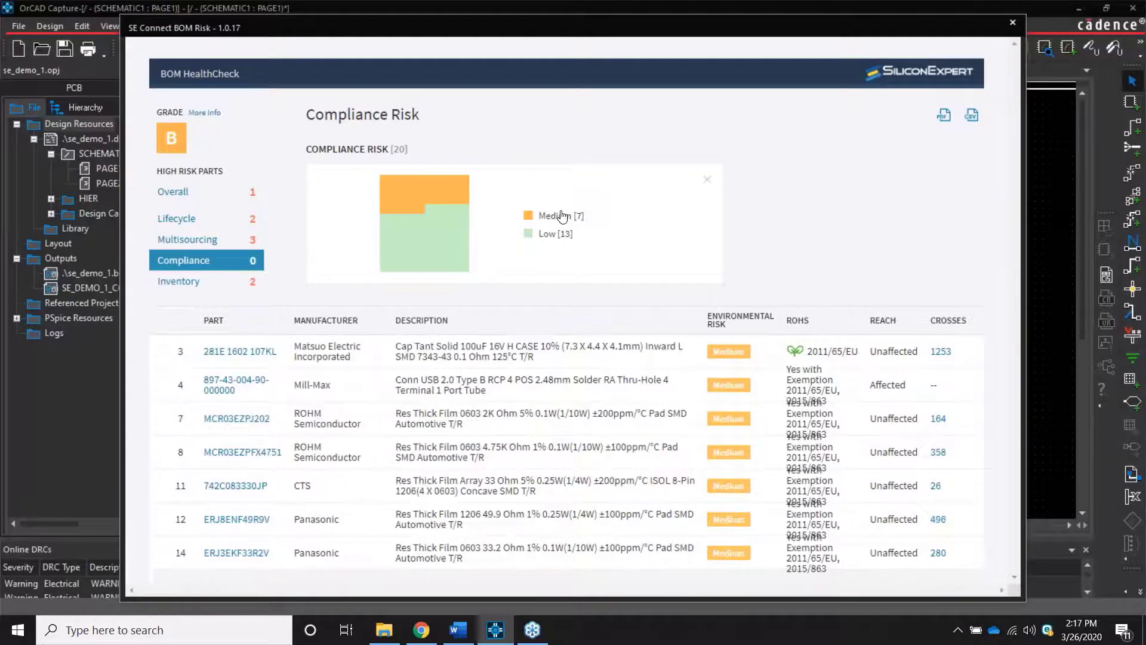
click(440, 239)
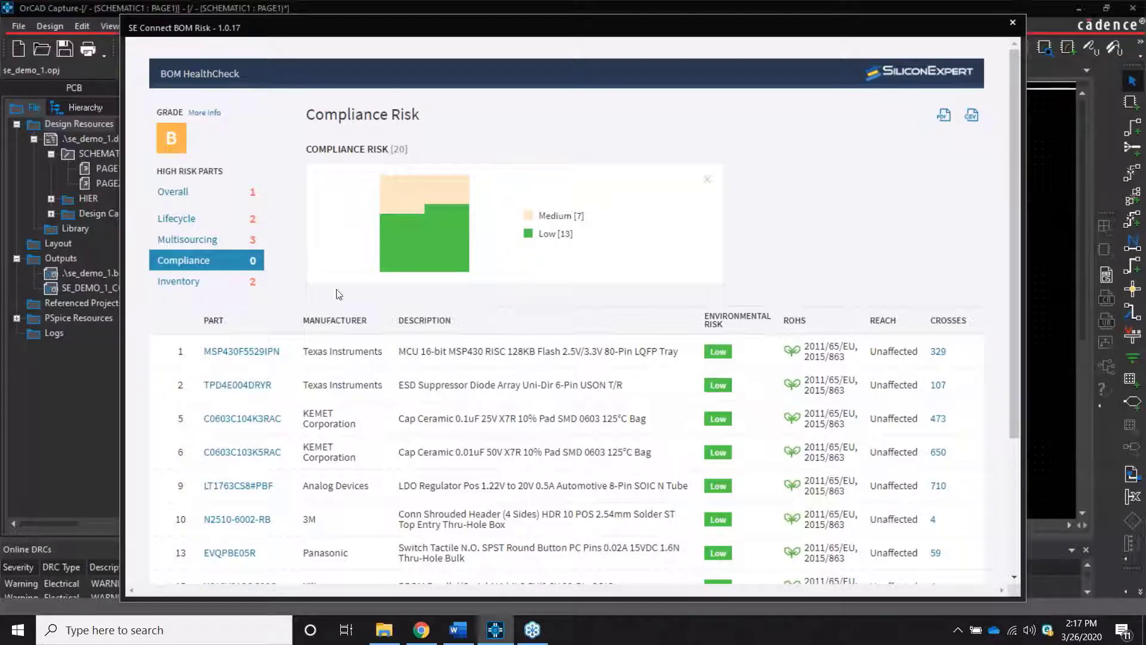
click(182, 282)
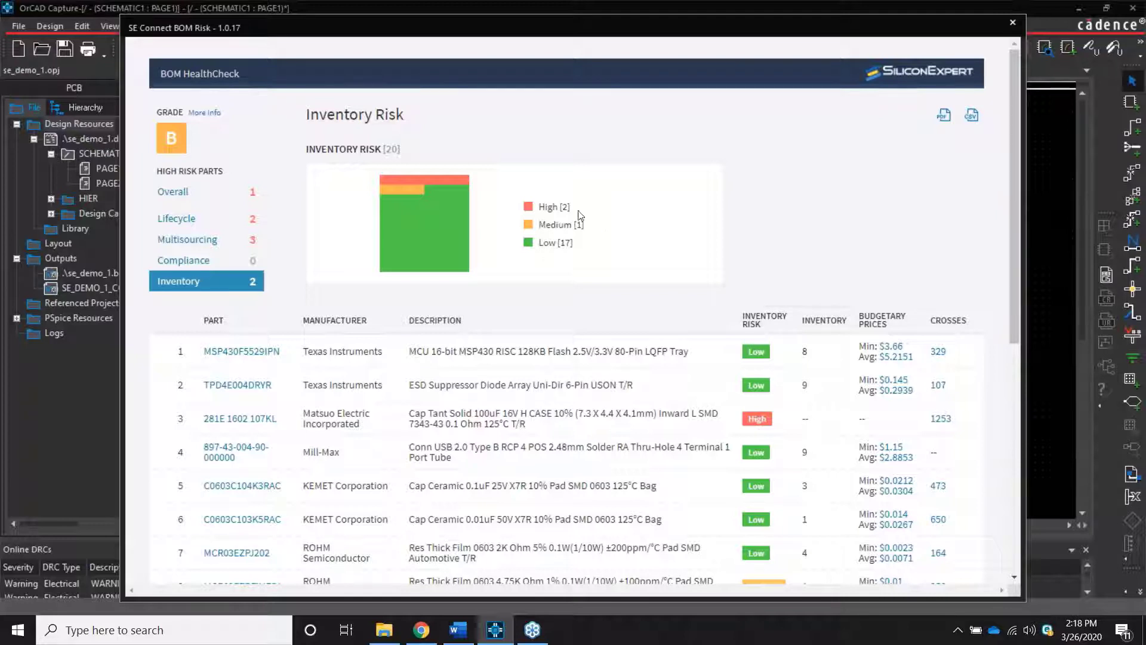
click(558, 209)
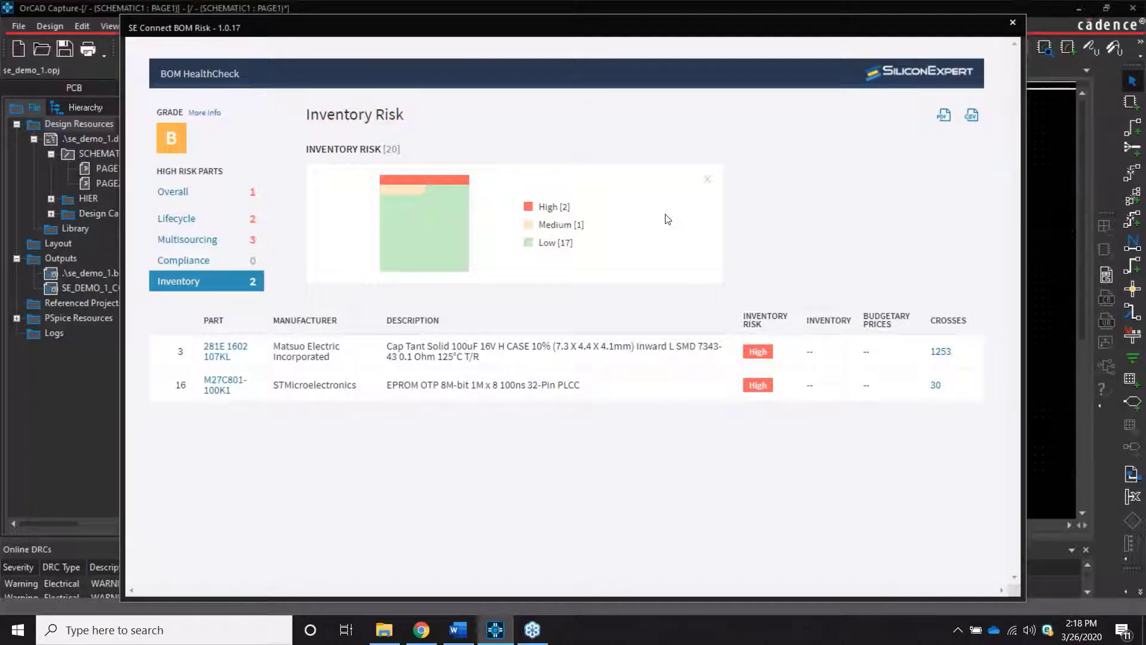
Step: Return to the Overall Risk list, view the details of part MSP430F5529IPN and close them
click(186, 192)
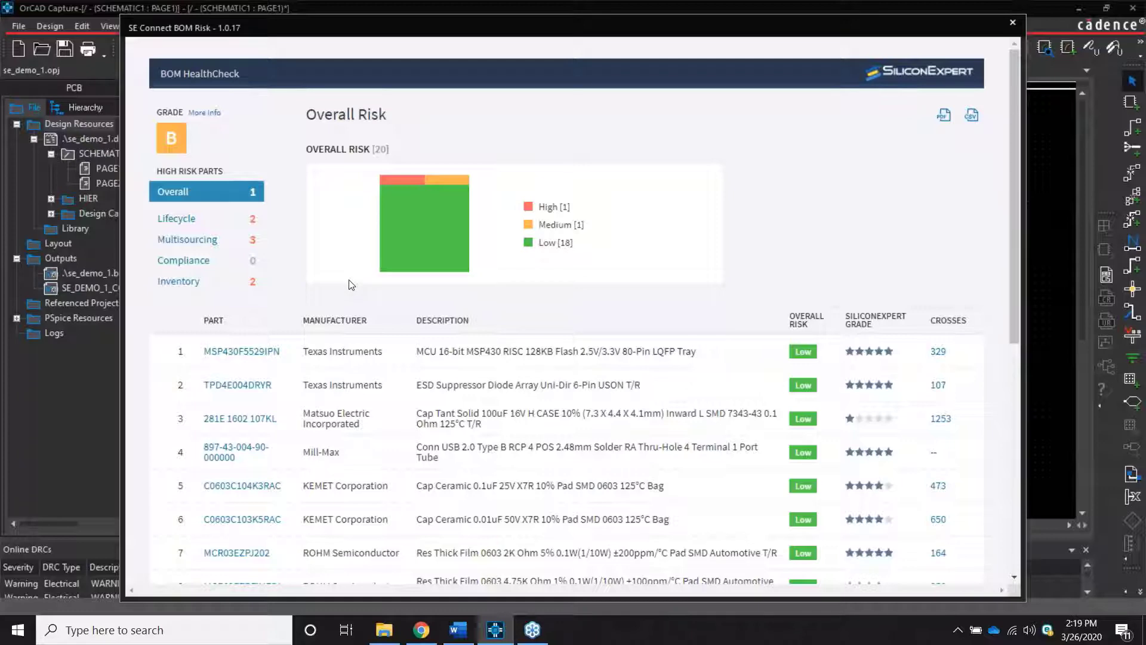
click(273, 354)
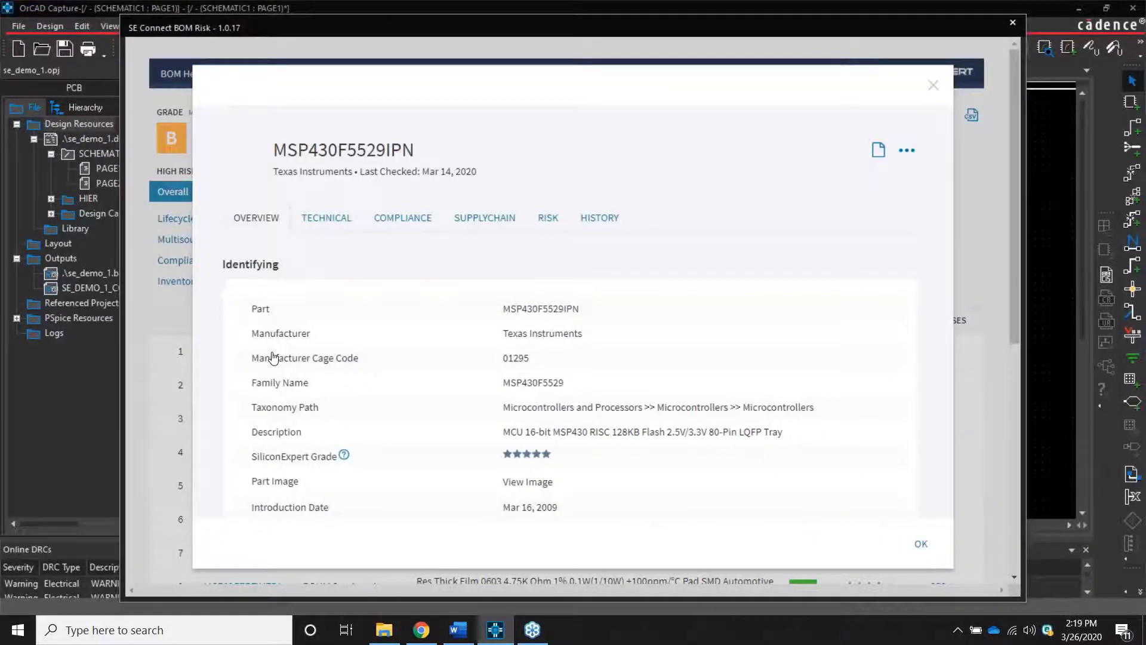
click(933, 85)
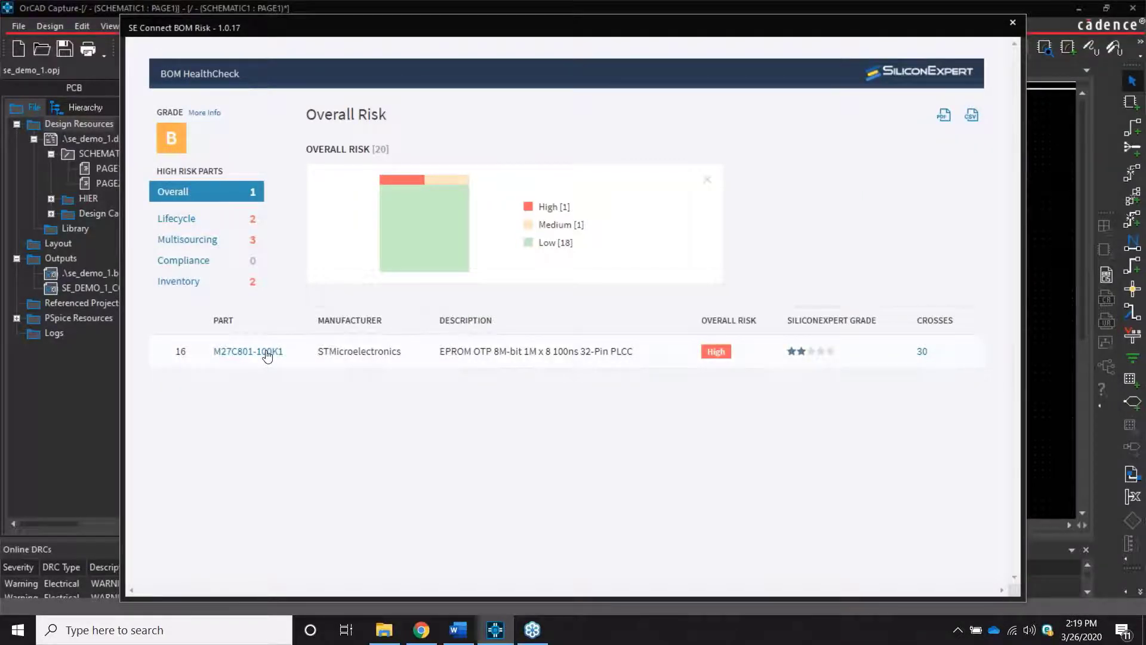
Step: Open the details of the high-risk part M27C801-100K1, view its datasheet and review its overview information
click(266, 354)
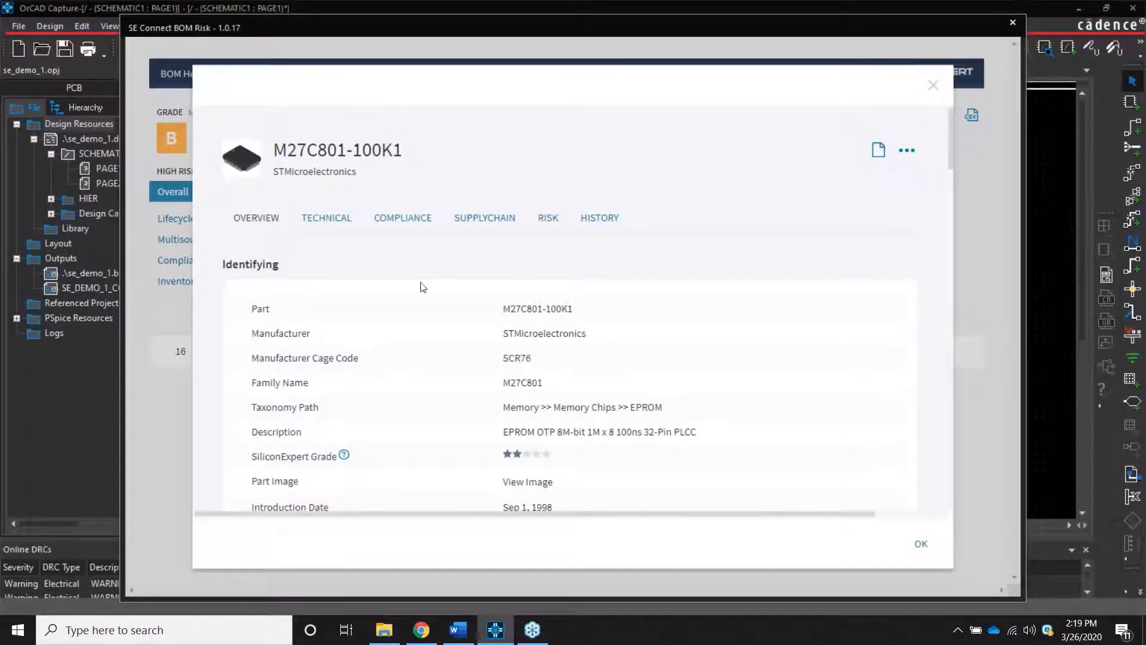
click(878, 150)
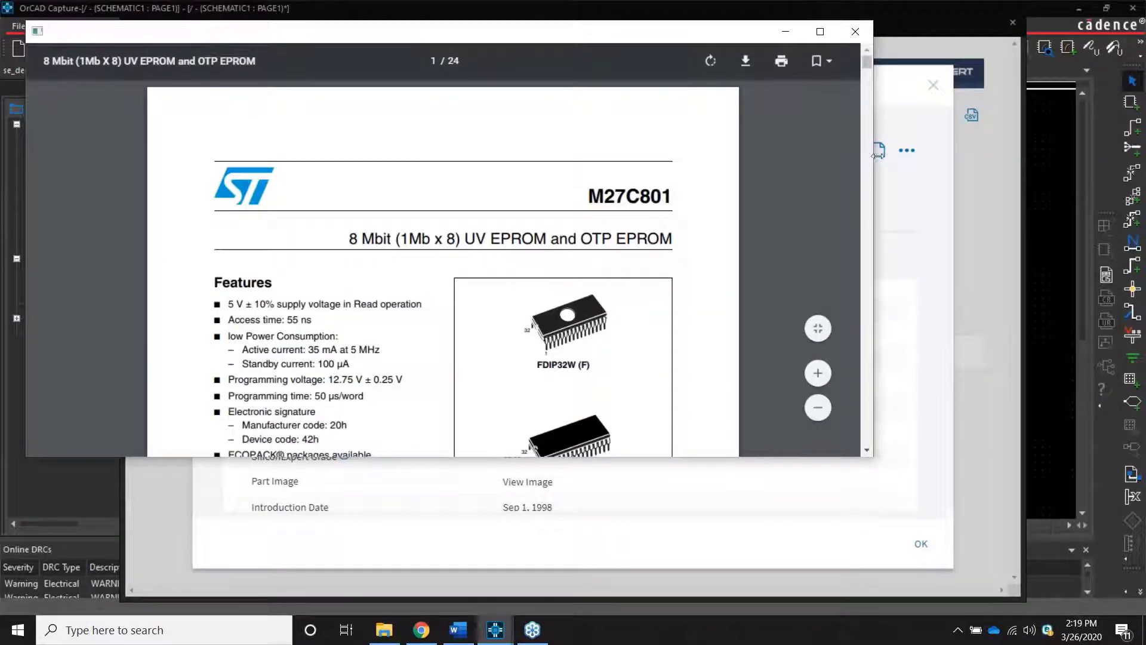
click(860, 32)
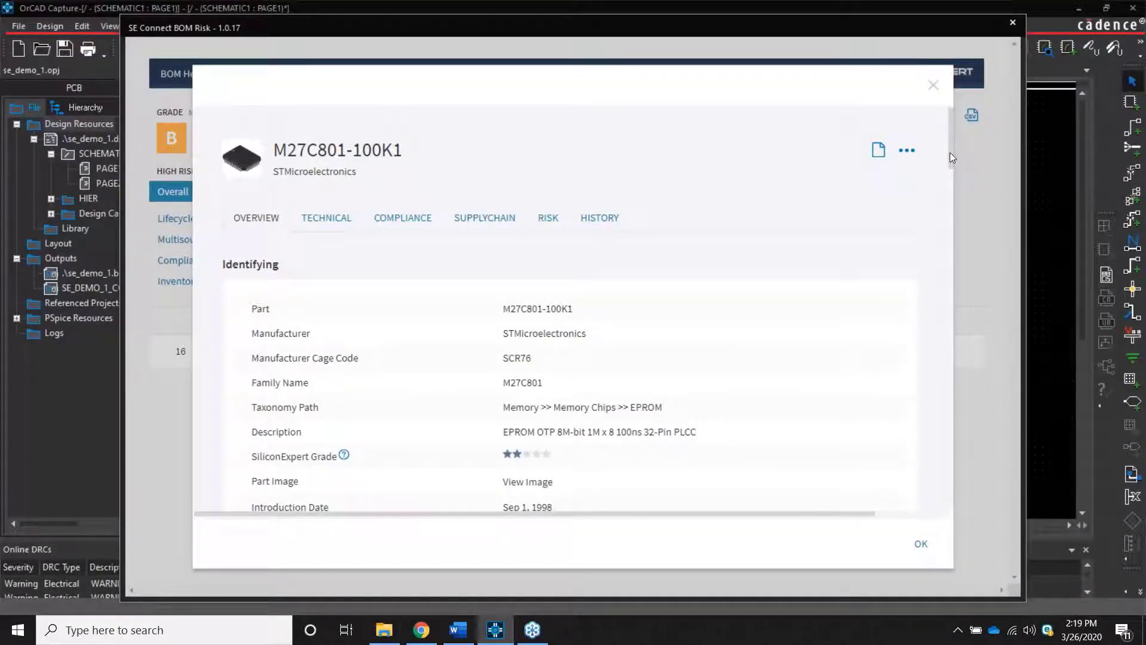
drag(950, 153, 957, 217)
Step: Review the technical data of M27C801-100K1, from the parametric values to the package and manufacturing information
click(344, 221)
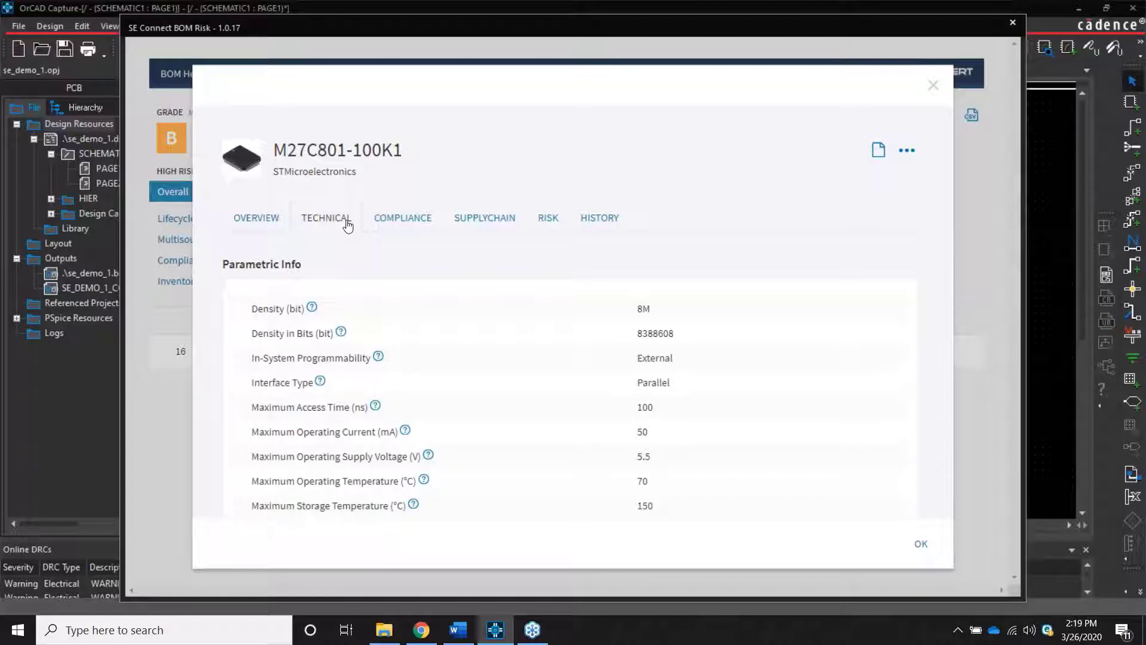
drag(951, 160, 969, 403)
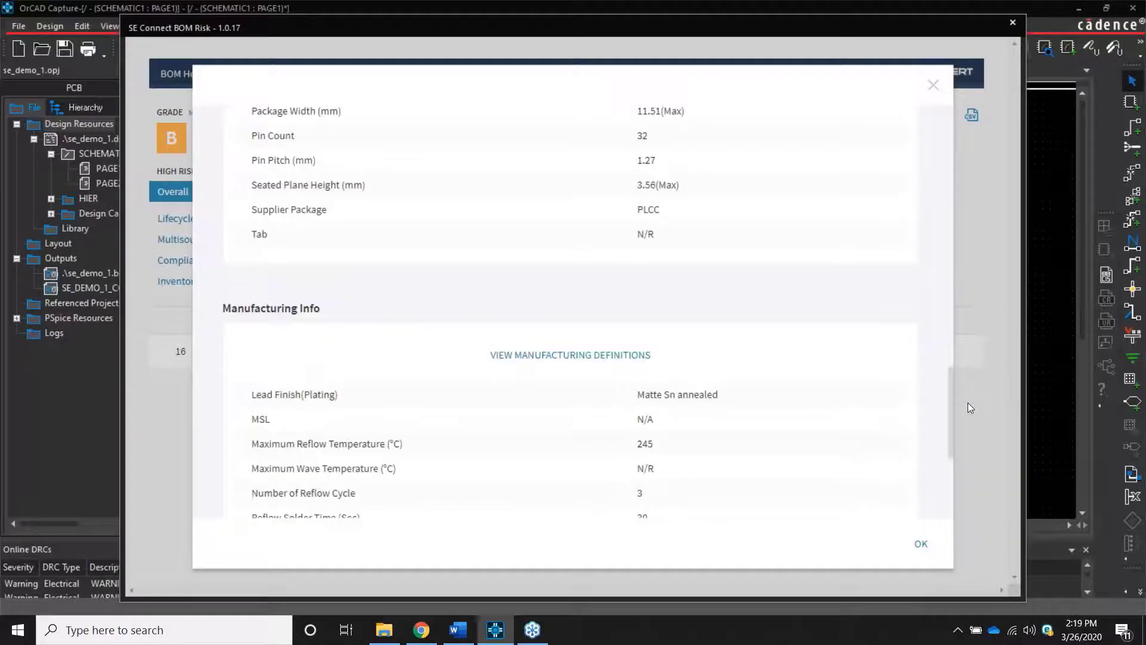
scroll(968, 402, up, 15)
Step: Review the environmental compliance information of M27C801-100K1 and its supply chain inventory and pricing
click(412, 220)
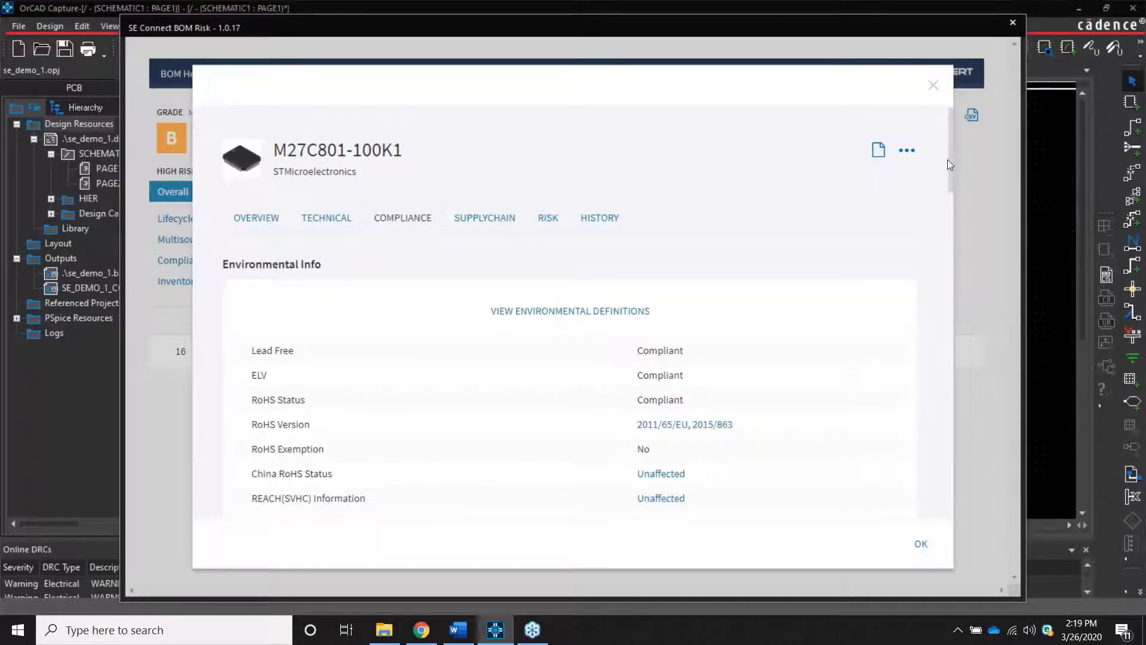
mouse_move(951, 166)
mouse_down()
mouse_move(990, 489)
mouse_move(980, 221)
mouse_move(960, 157)
mouse_up()
click(501, 227)
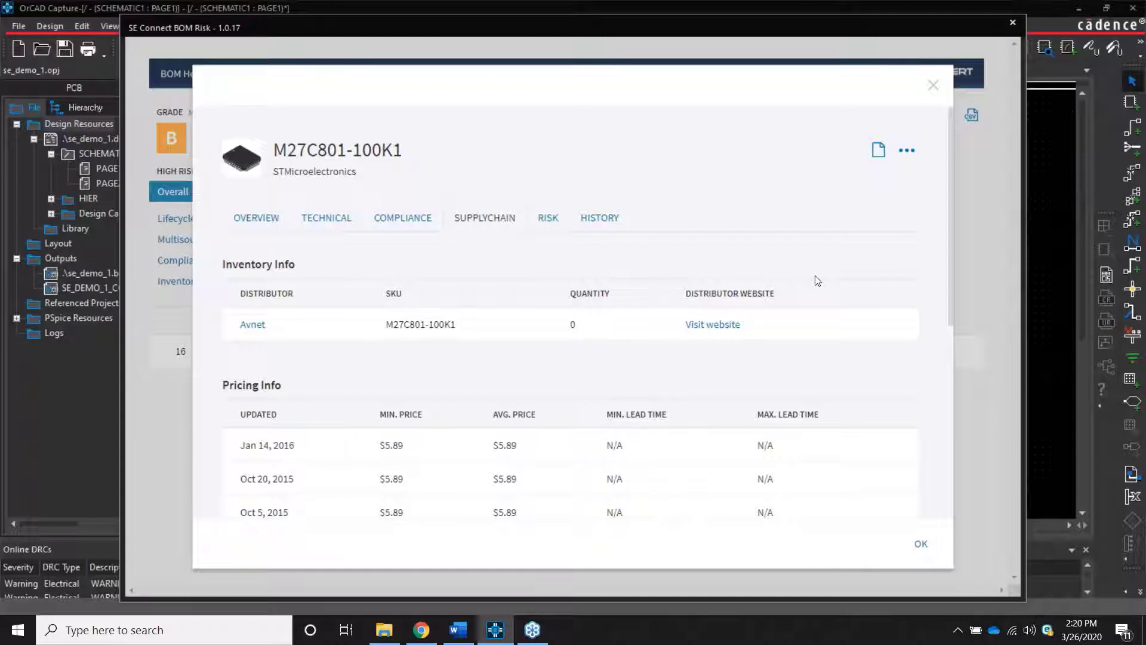
Step: Review the risk information of M27C801-100K1, from the overall and lifecycle risk down to the counterfeit reports
click(546, 231)
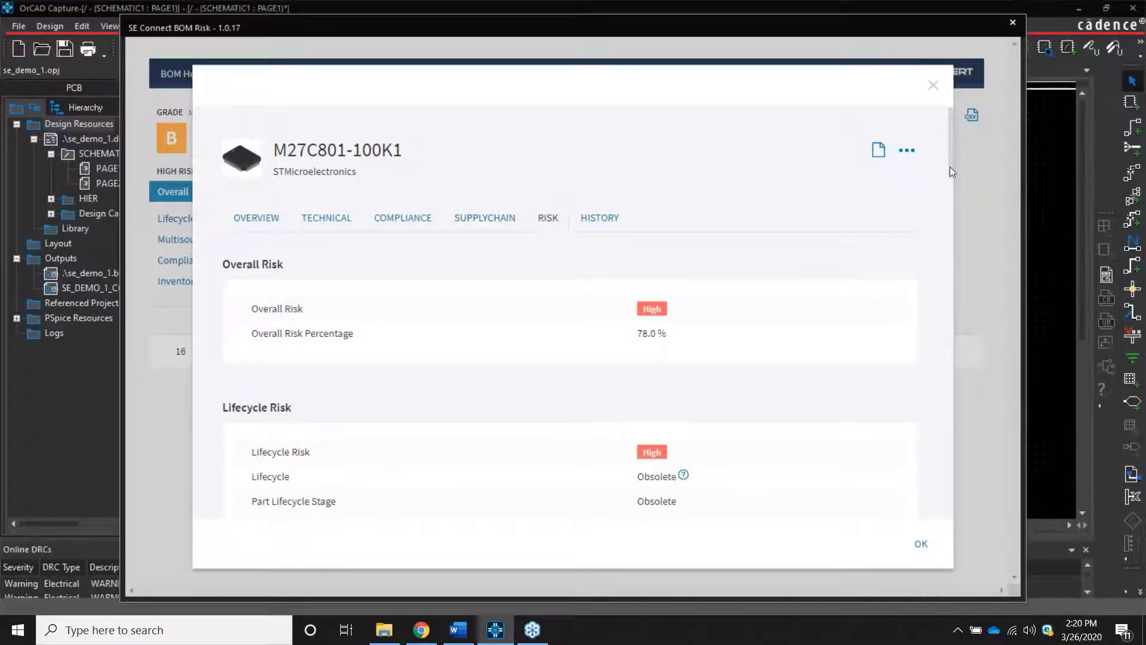
mouse_move(950, 166)
mouse_down()
mouse_move(961, 418)
mouse_move(941, 422)
mouse_move(931, 159)
mouse_up()
drag(951, 158, 955, 395)
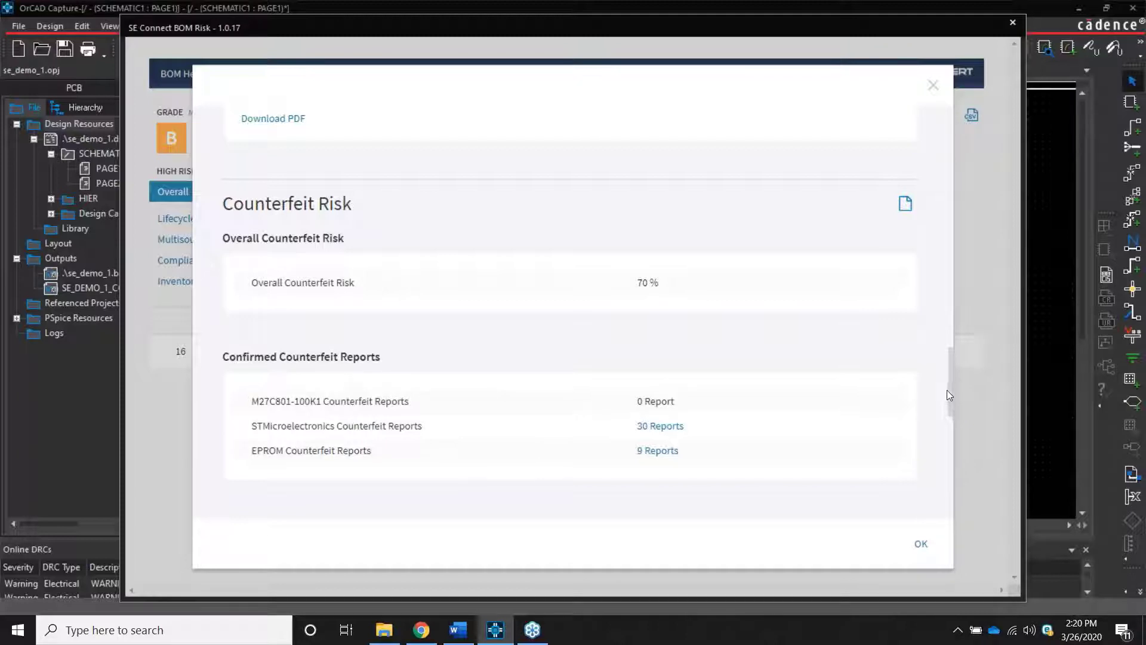
drag(950, 389, 945, 137)
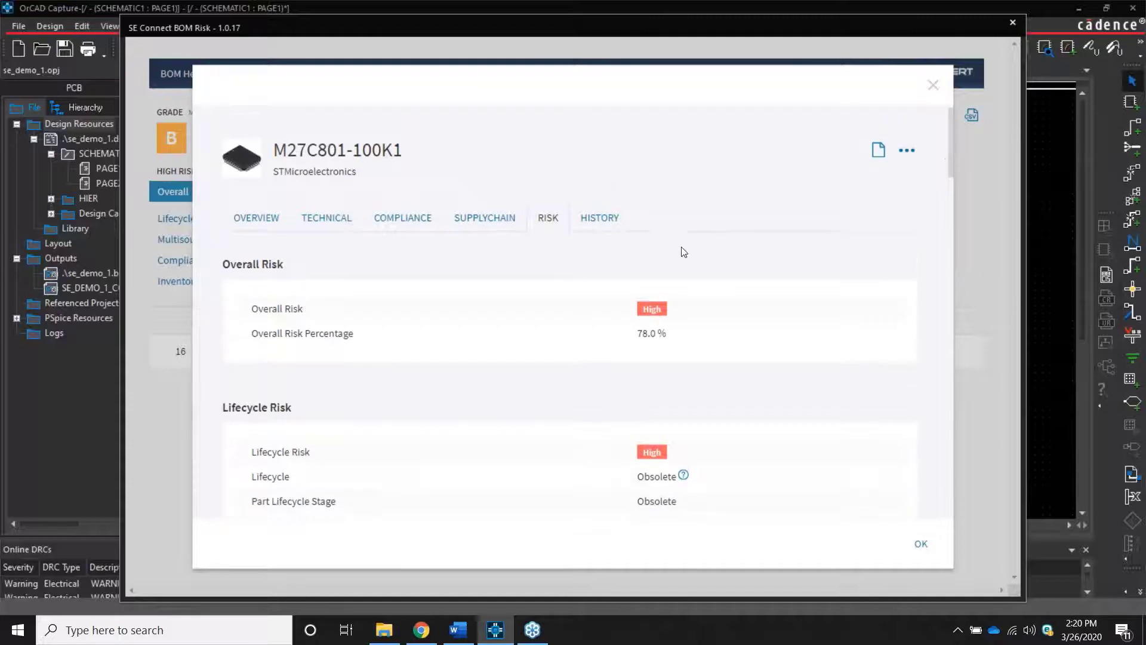
Step: Review the document history of M27C801-100K1 and look through its list of cross-reference parts for a lower-risk replacement
click(608, 222)
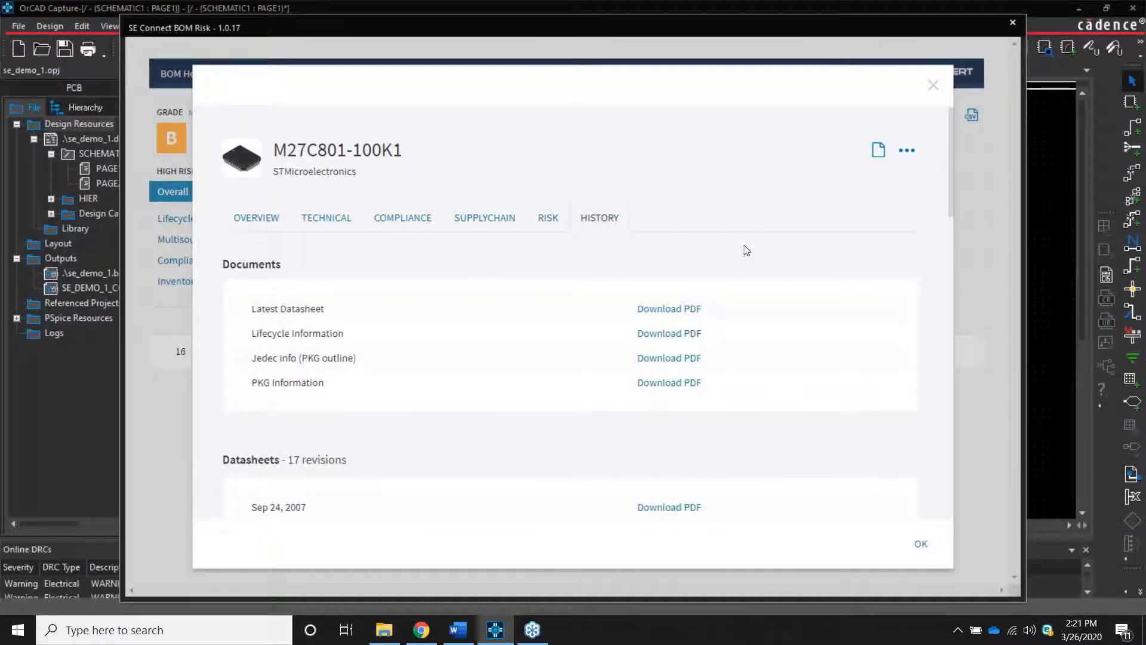
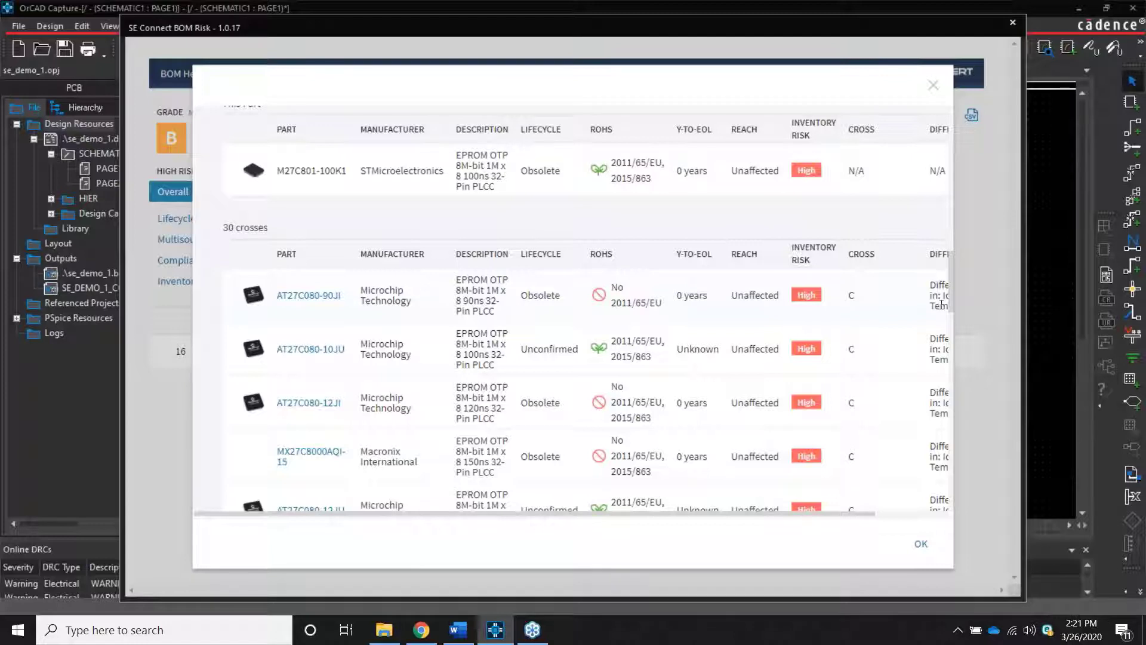
scroll(952, 299, down, 3)
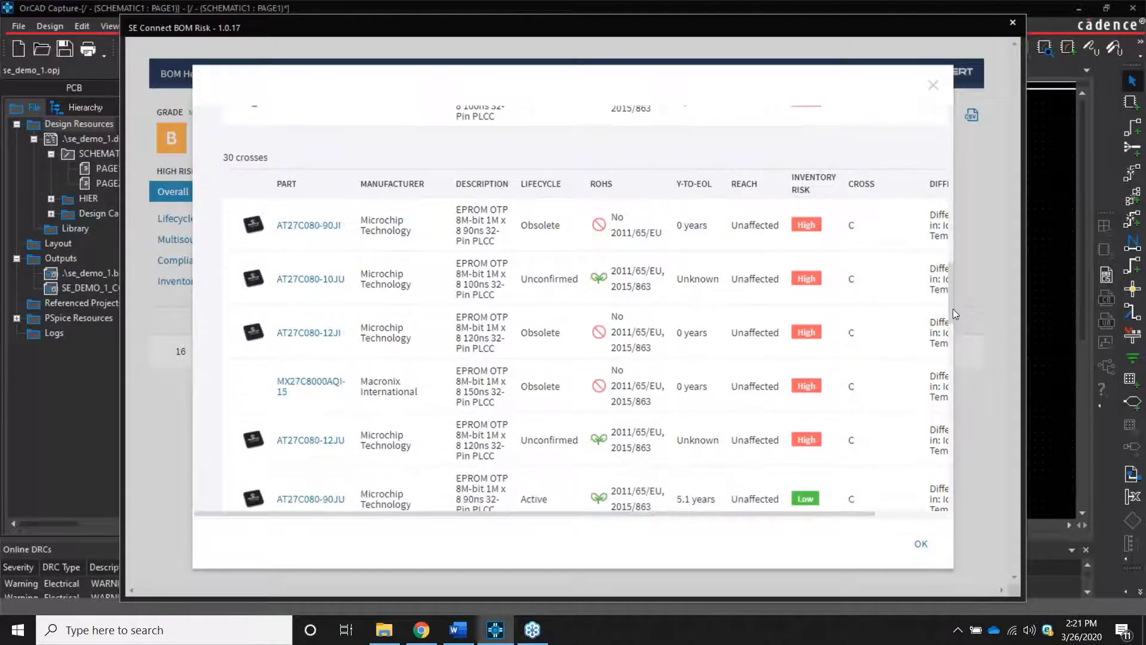
scroll(954, 315, down, 1)
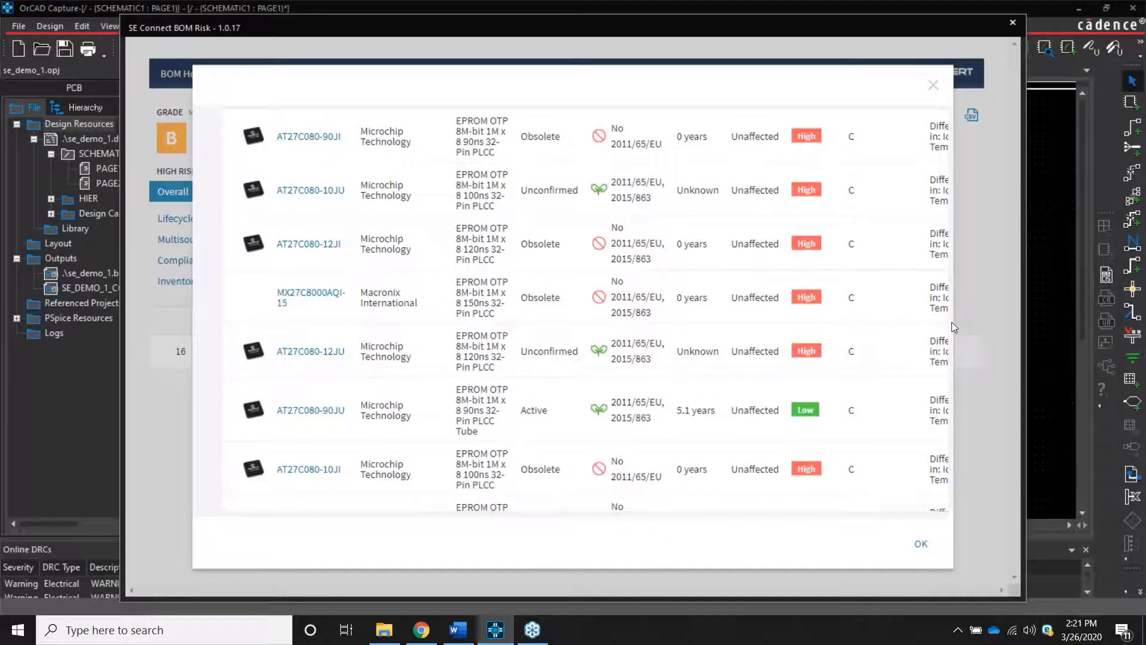
Step: Open the details of the cross part AT27C080-90JU from Microchip Technology and view its datasheet
click(320, 410)
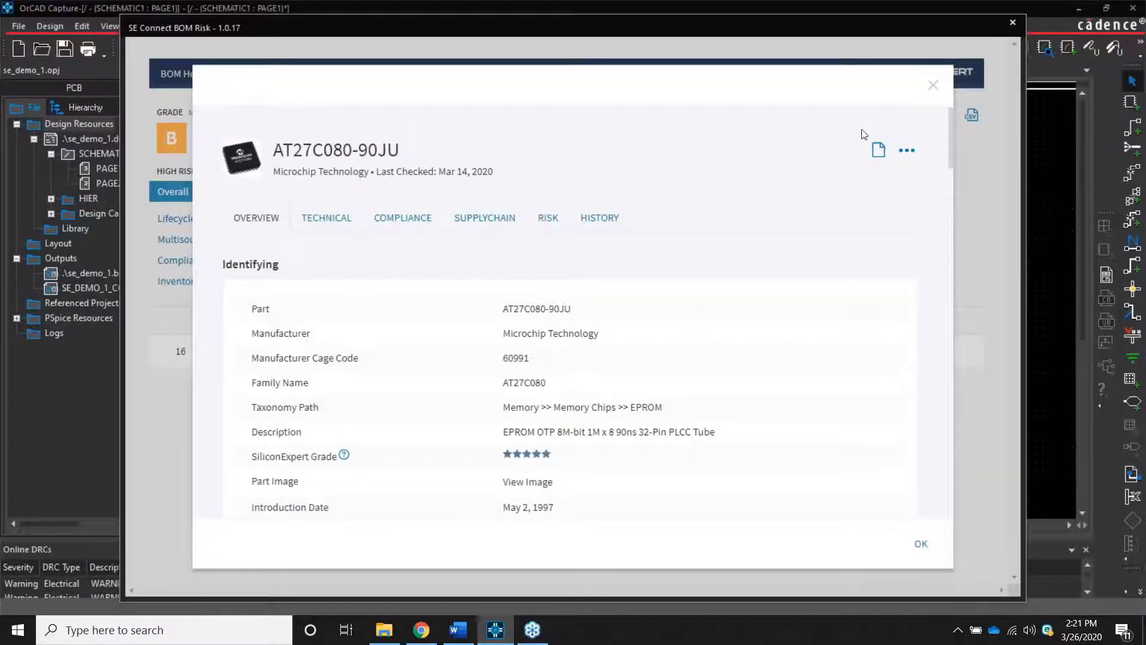
click(879, 154)
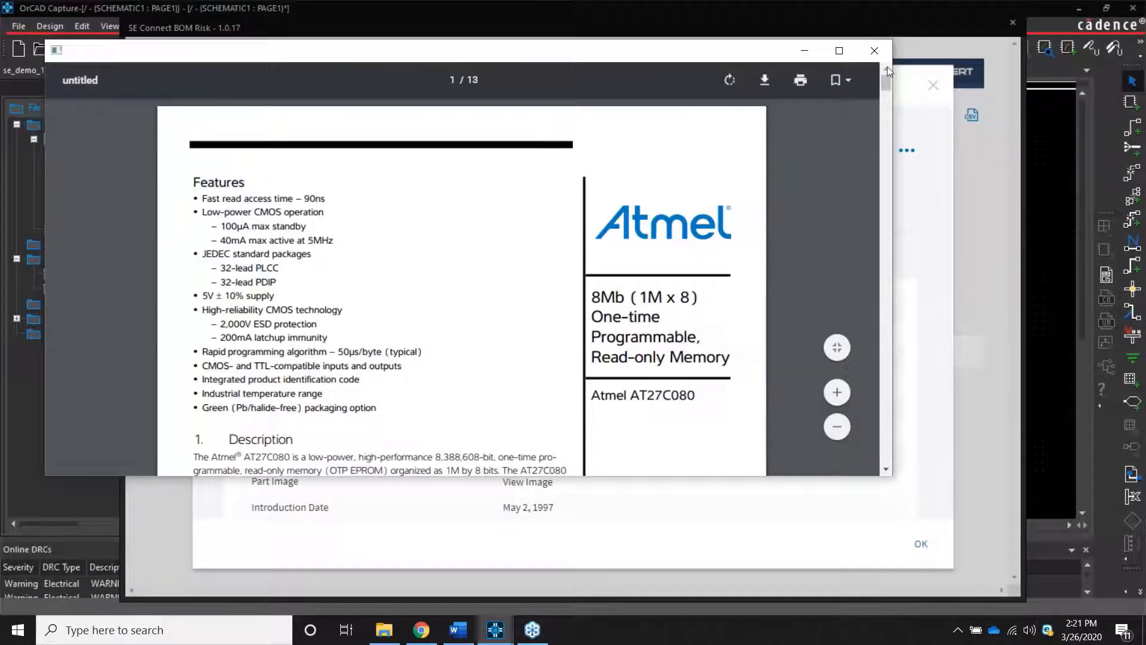
click(875, 48)
Step: Copy the part number AT27C080-90JU from its overview and close the BOM risk report to return to the schematic
drag(570, 309, 505, 308)
key(ctrl+c)
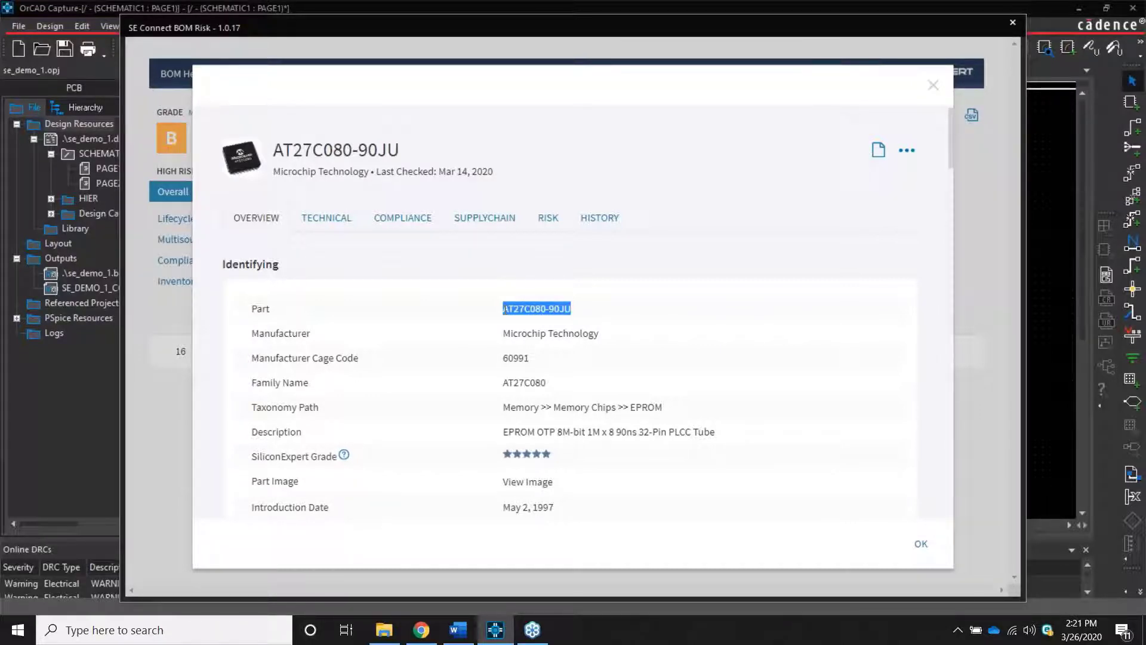
click(933, 85)
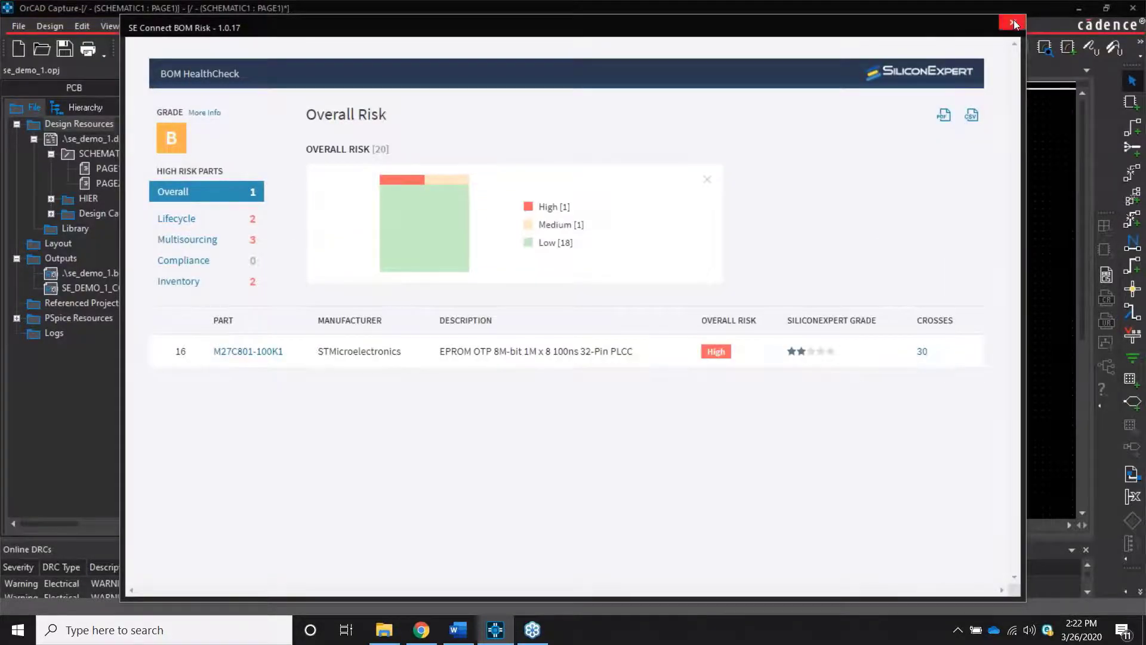
click(1013, 22)
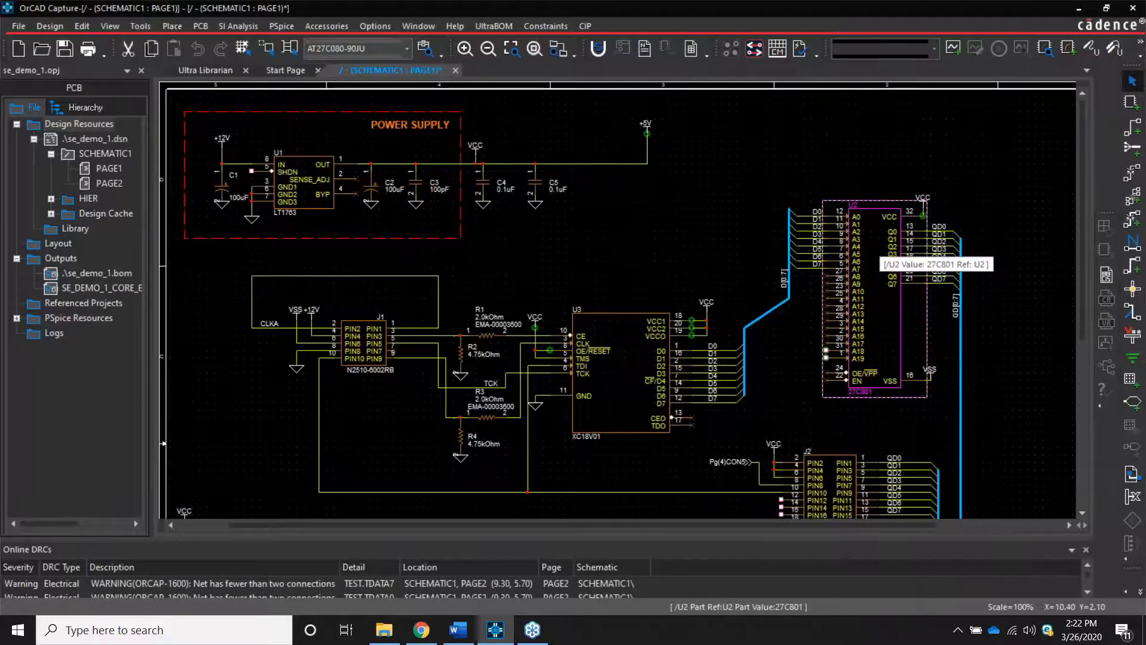
Step: Edit the properties of memory chip U2, setting Manufacturer to Microchip and Manufacturer PN to AT27C080-90JU
right_click(879, 242)
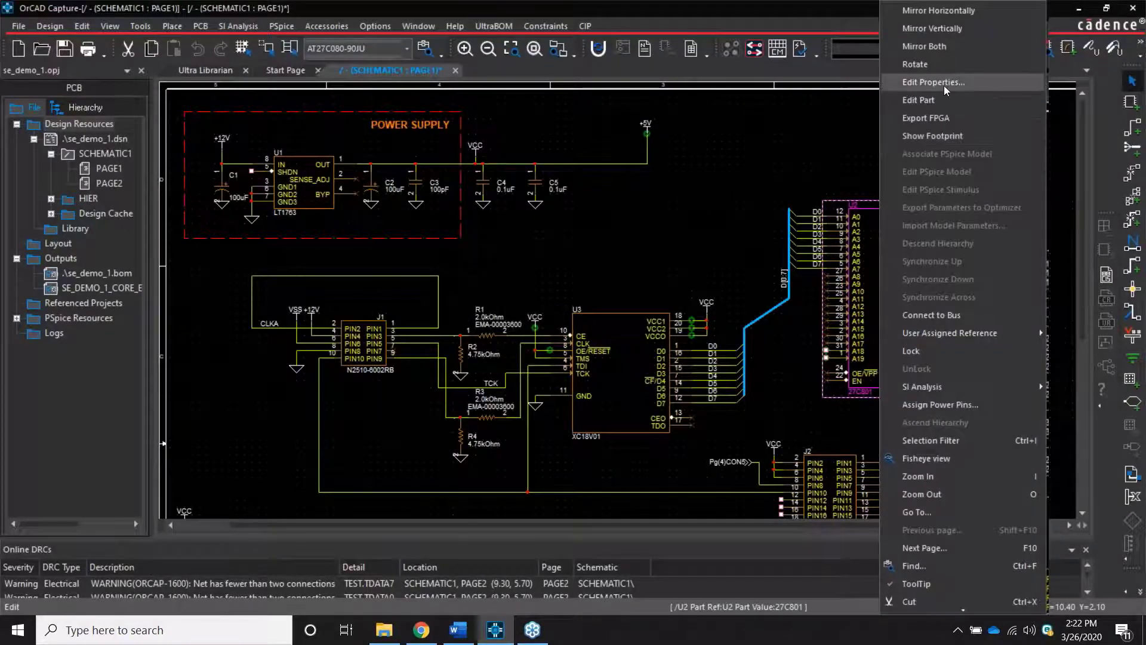
click(943, 85)
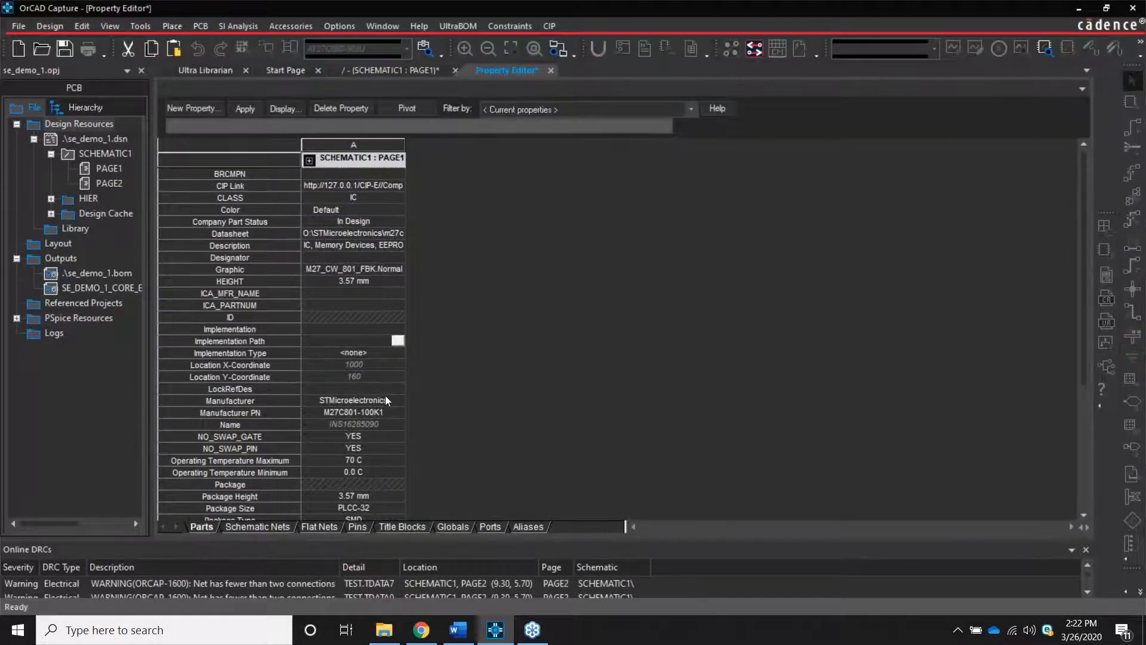
click(385, 398)
click(385, 398)
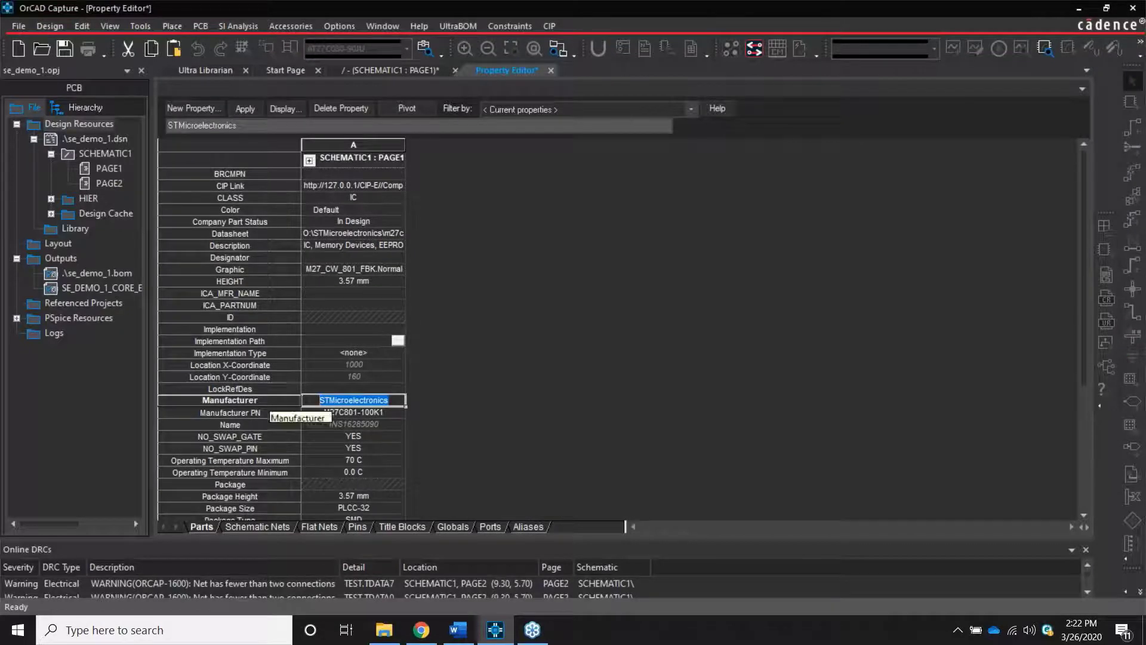
text(Microchip)
key(Return)
click(392, 412)
key(ctrl+v)
key(Return)
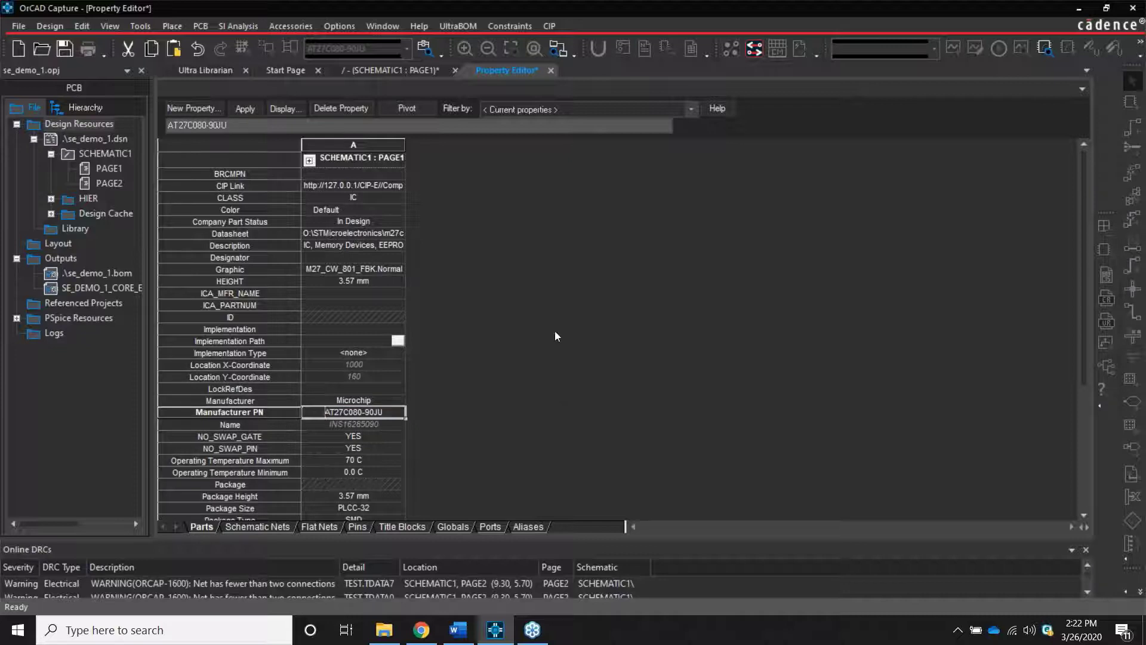
click(553, 72)
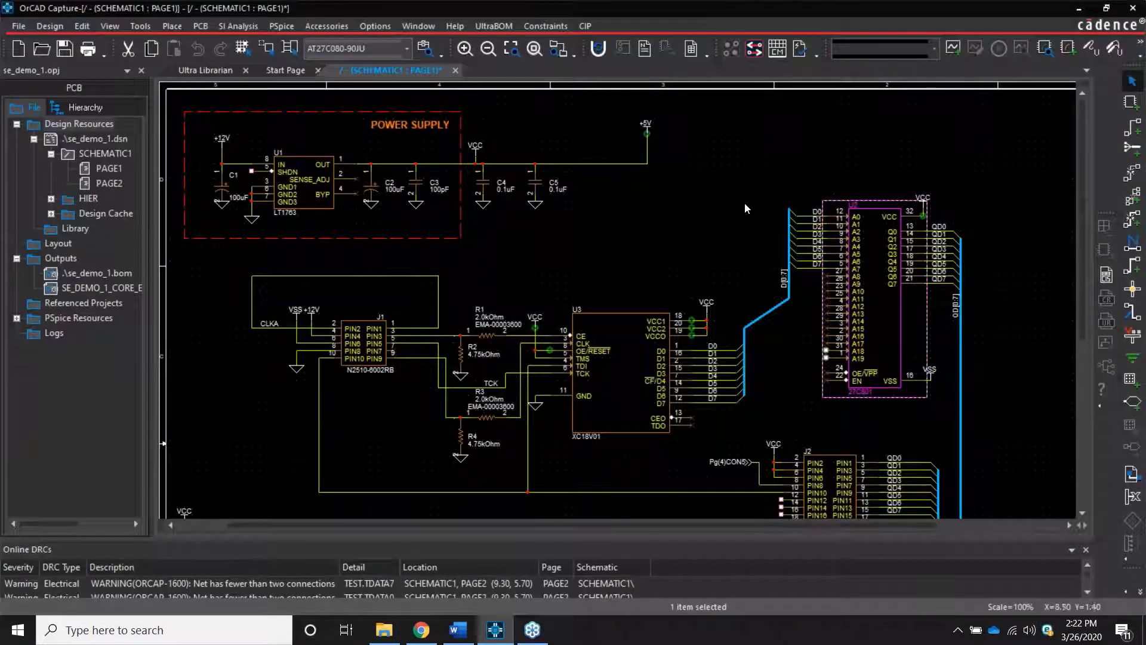
Step: Rerun the SiliconExpert BOM risk check on the updated schematic and continue to the BOM HealthCheck results
click(328, 27)
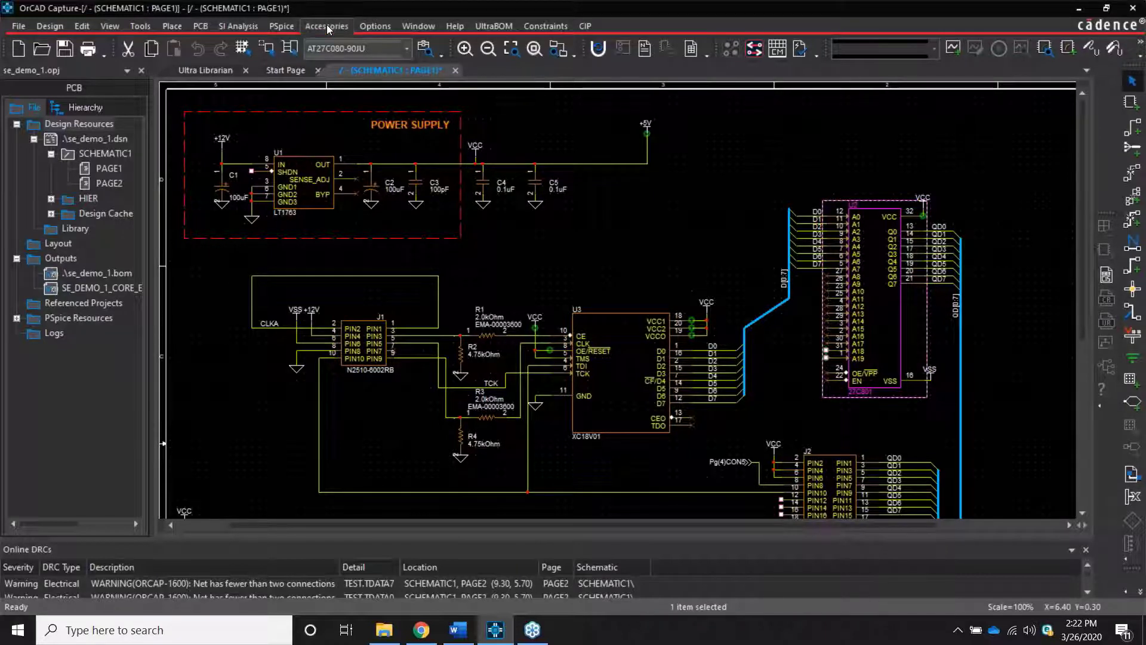
mouse_move(350, 64)
click(442, 62)
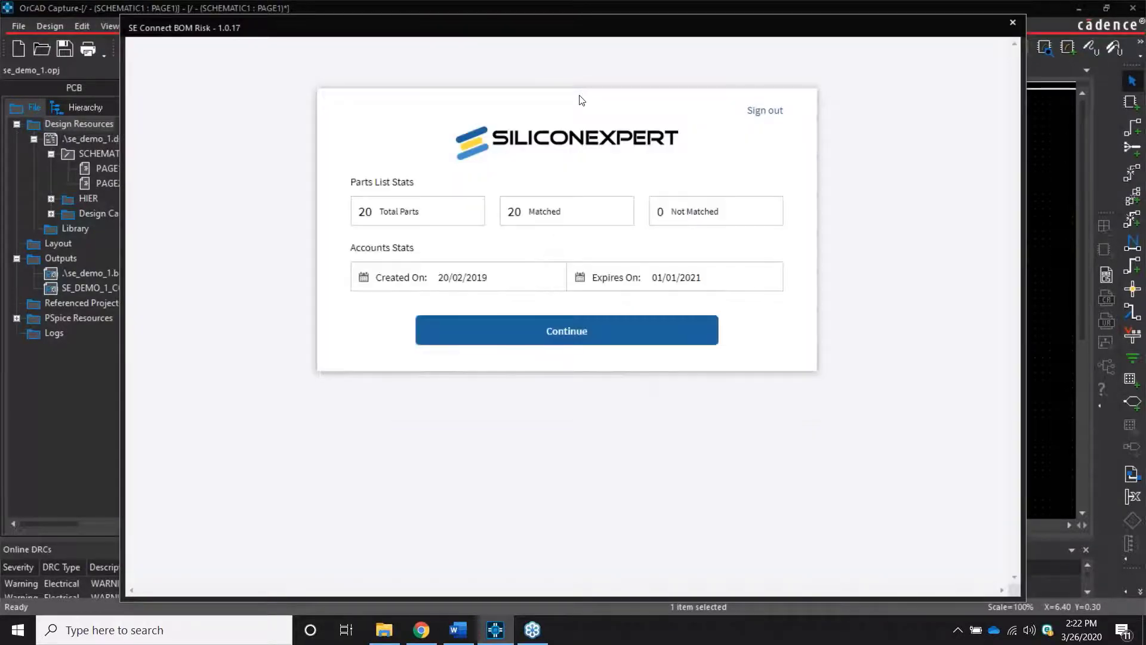
click(617, 340)
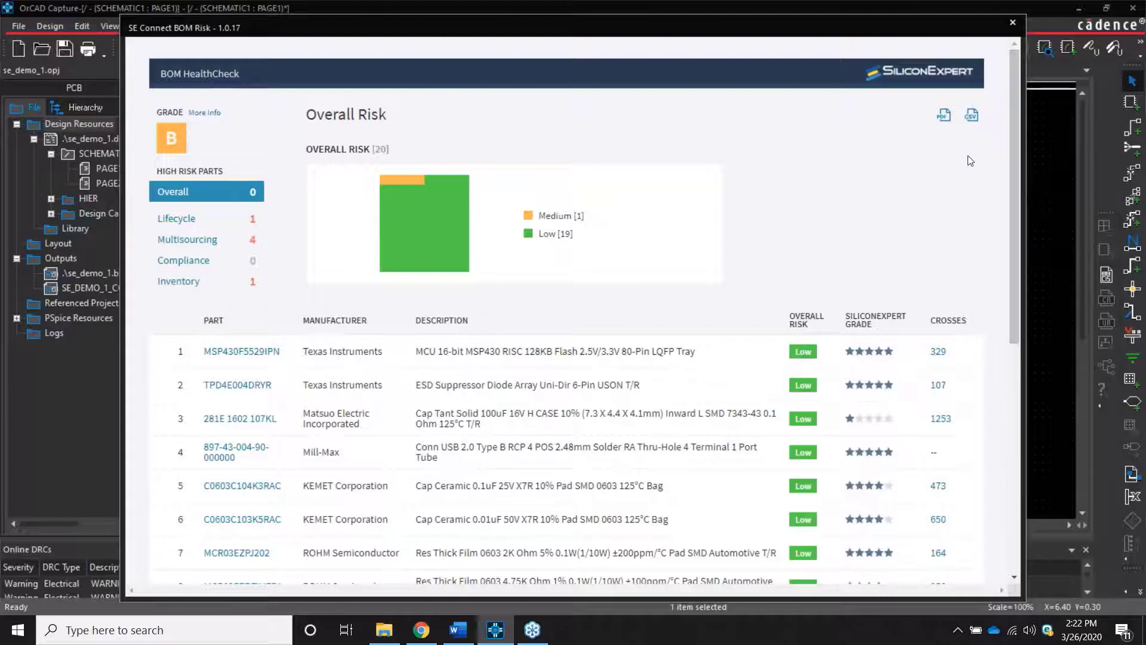
Step: Save the BOM health report as "Untitled BOM Mar 26, 2020 (19).pdf" and open the saved file to review it
click(944, 117)
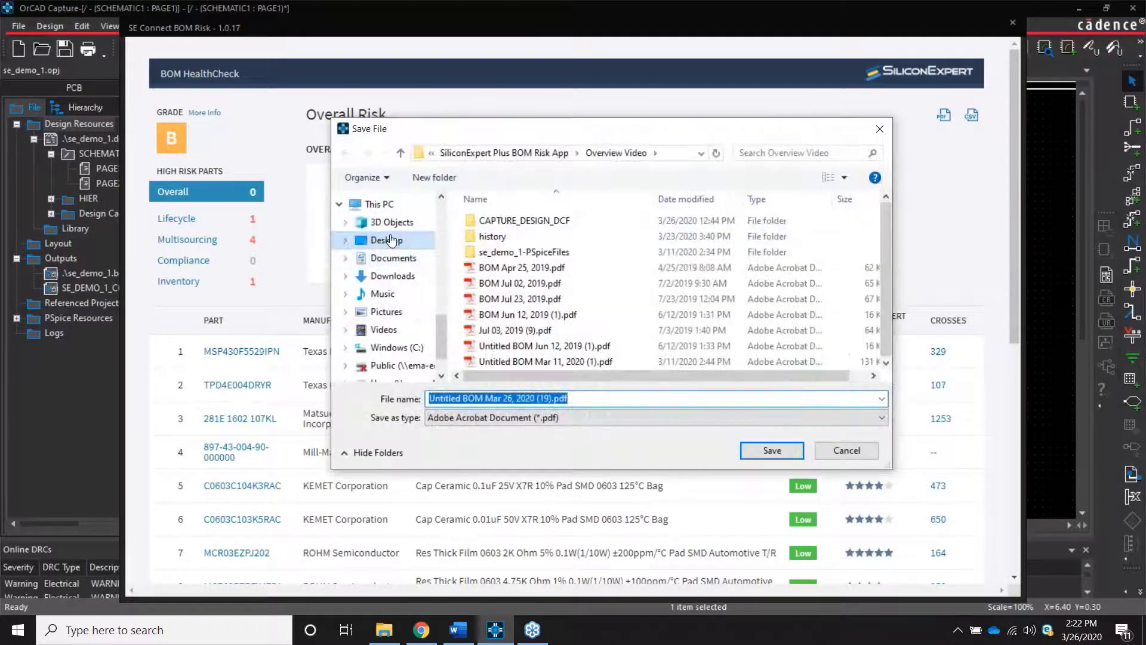
click(769, 450)
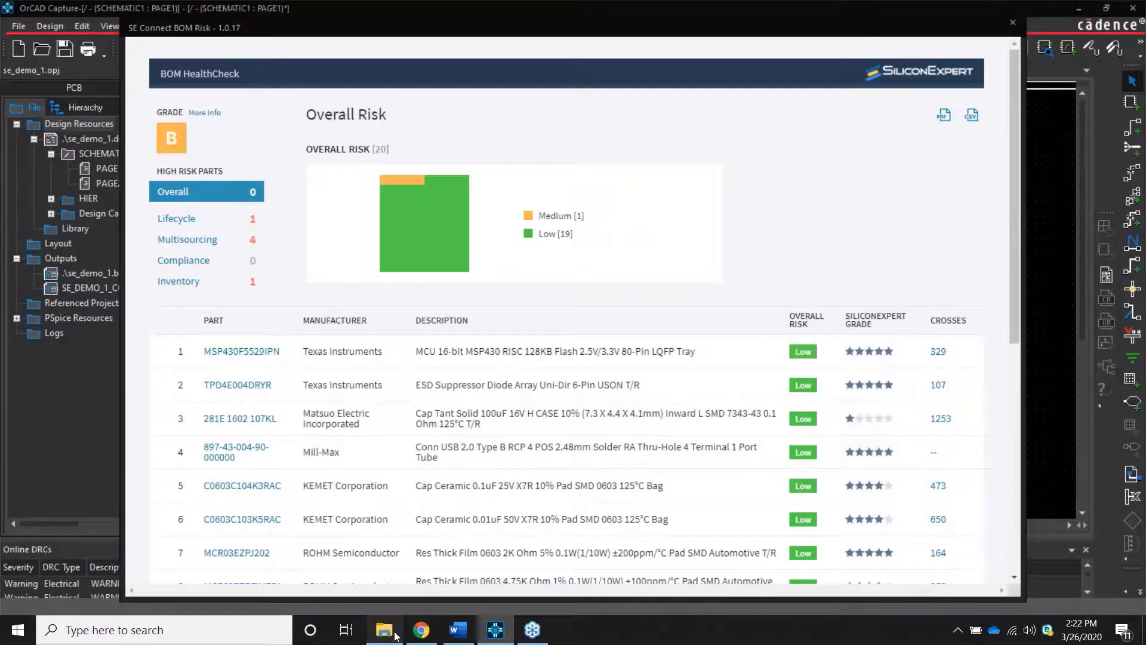
click(394, 635)
double_click(472, 302)
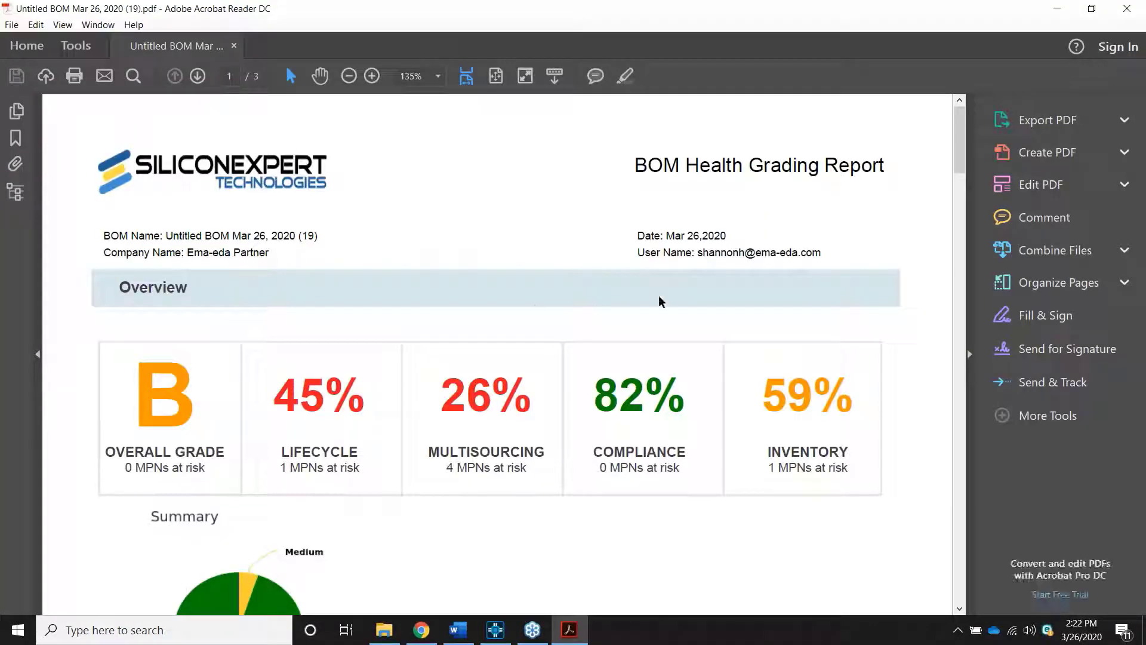
drag(959, 160, 1035, 129)
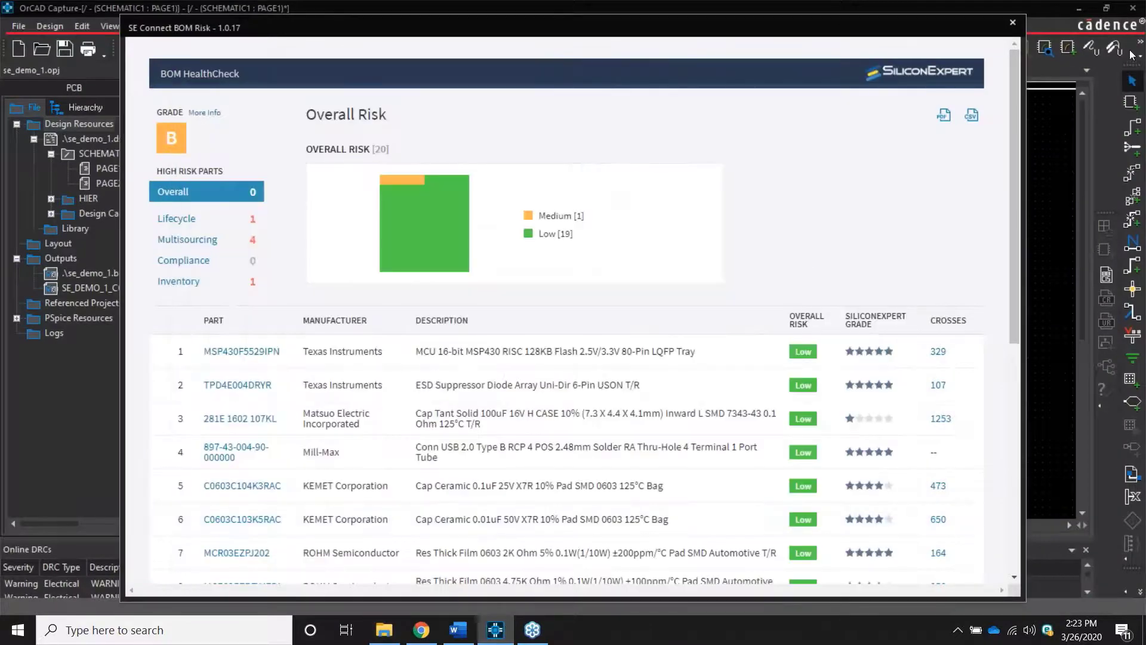
click(1130, 53)
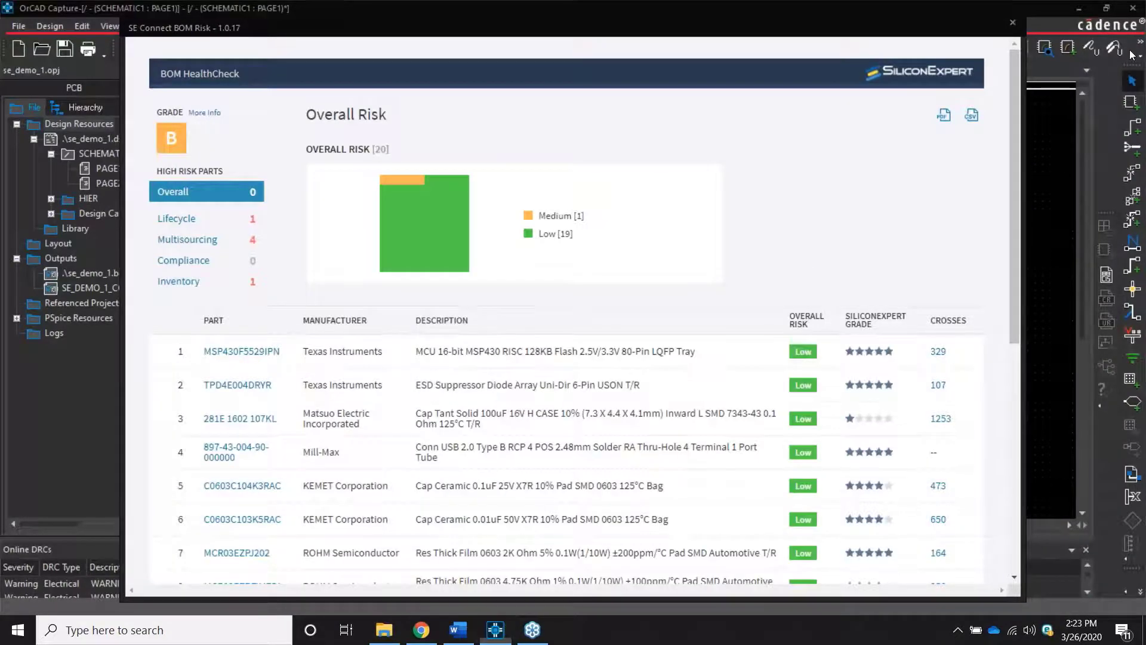